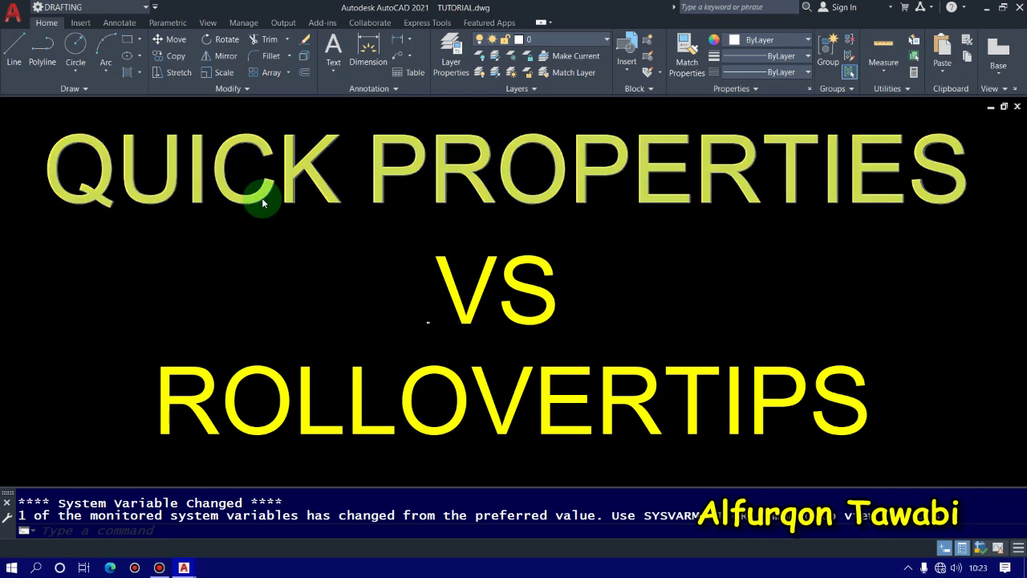
- Switch to Drawing1.dwg, select the 3D box to view its quick properties, and clear the selection
{"action": "mouse_move", "coordinate": [262, 202]}
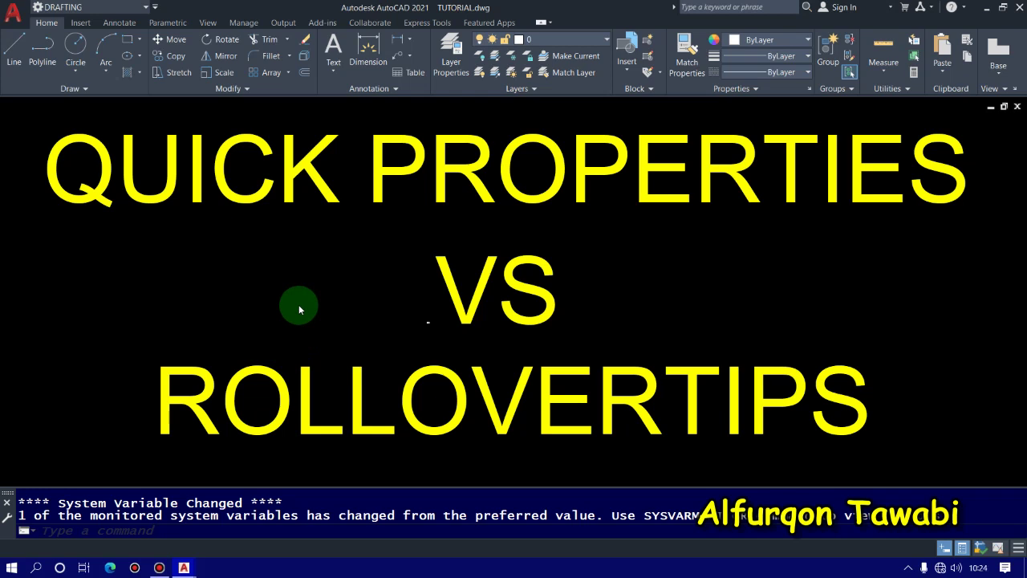
{"action": "key", "text": "ctrl+Tab"}
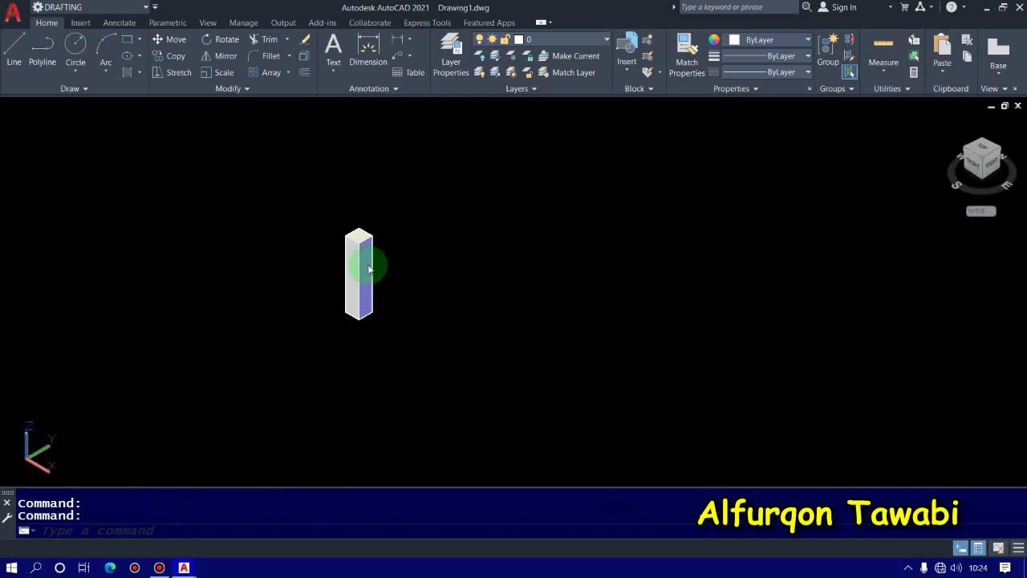
{"action": "left_click", "coordinate": [428, 289]}
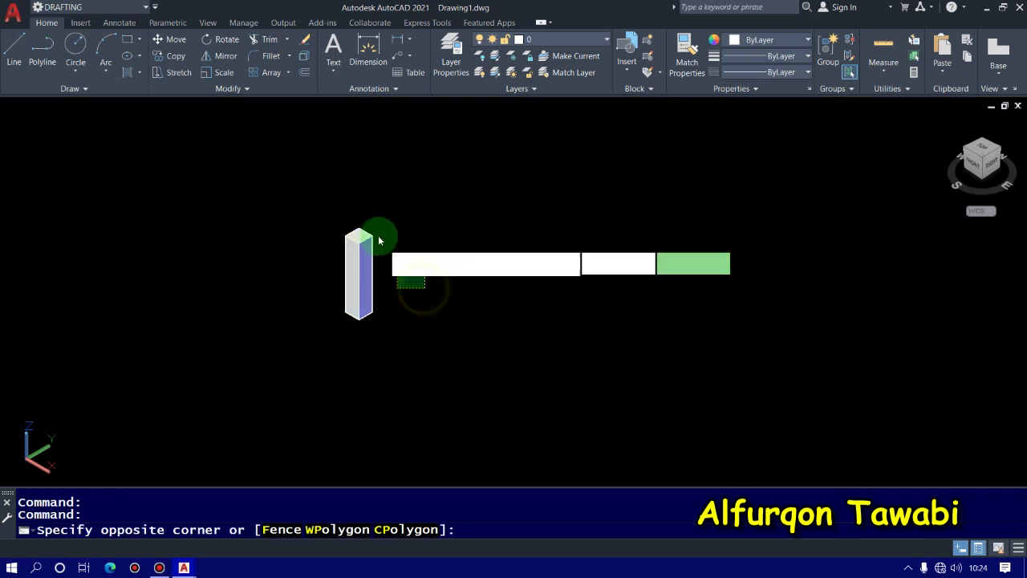
{"action": "left_click", "coordinate": [278, 184]}
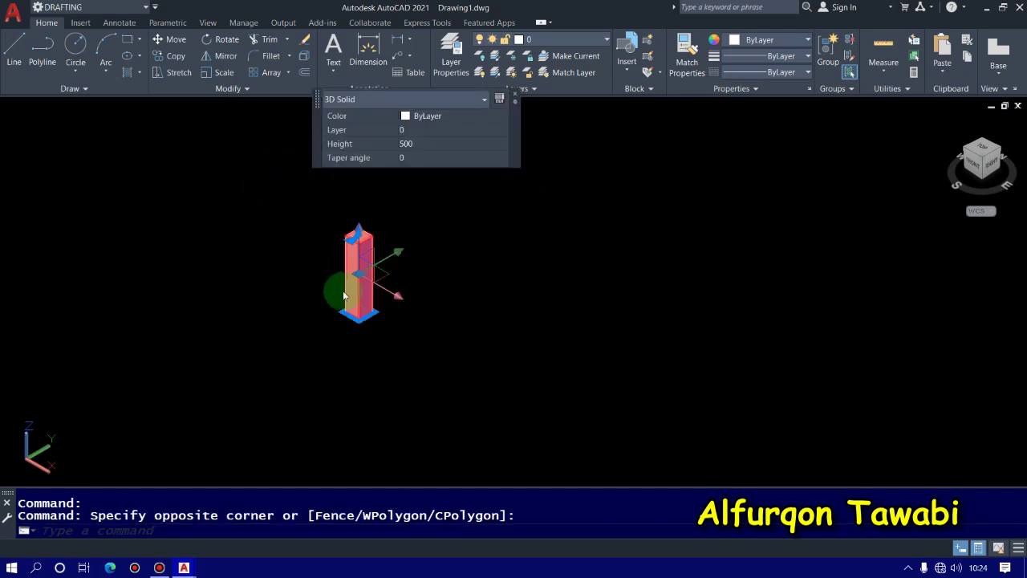
{"action": "left_click_drag", "start_coordinate": [314, 132], "coordinate": [447, 226]}
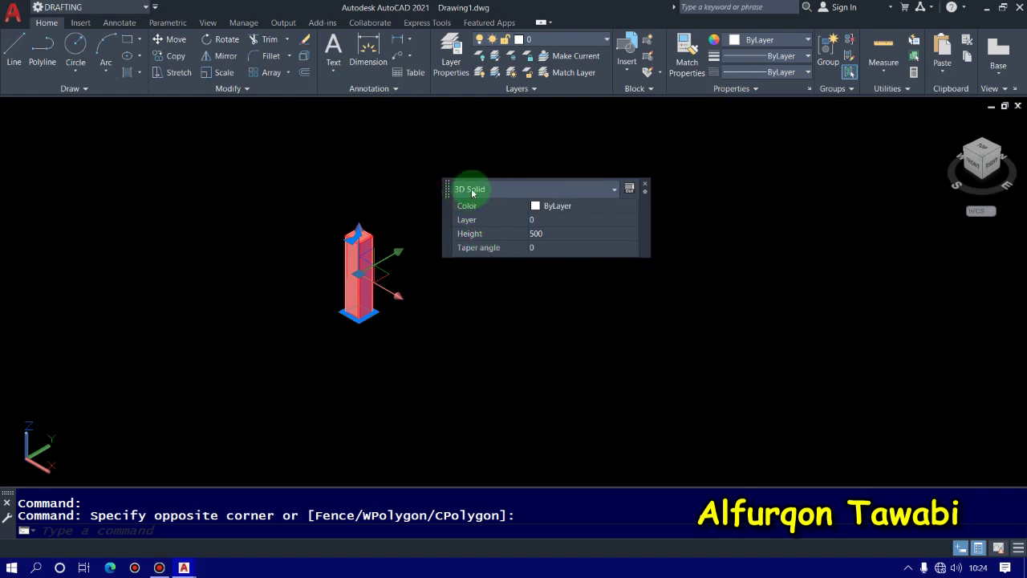
{"action": "key", "text": "Escape"}
{"action": "key", "text": "Escape"}
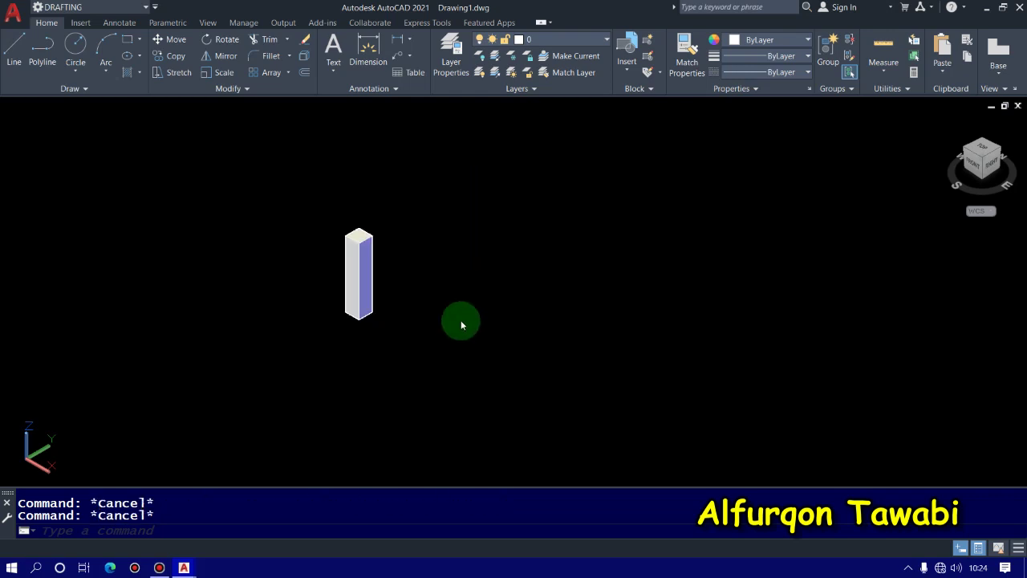
- Draw a circle with a radius of about 204 beside the 3D box and view its quick properties
{"action": "type", "text": "c"}
{"action": "key", "text": "Return"}
{"action": "left_click", "coordinate": [456, 323]}
{"action": "left_click", "coordinate": [460, 302]}
{"action": "left_click_drag", "start_coordinate": [548, 372], "coordinate": [466, 253]}
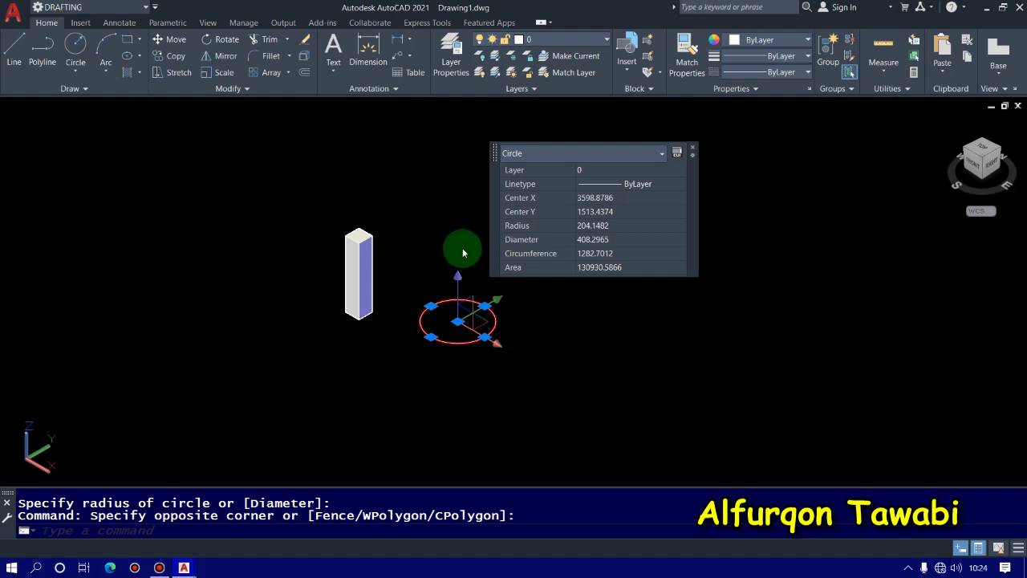
{"action": "key", "text": "Escape"}
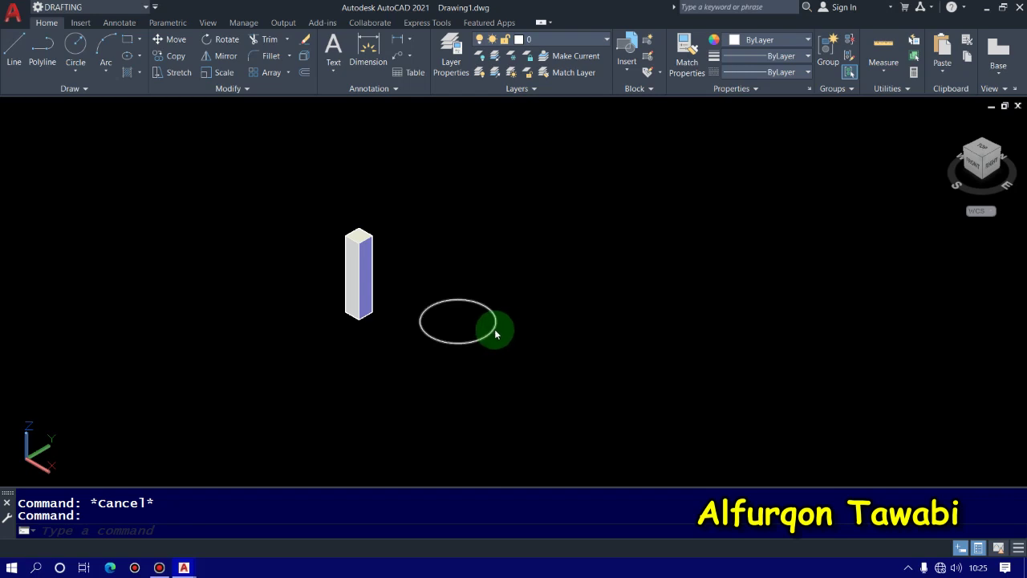
{"action": "mouse_move", "coordinate": [495, 334]}
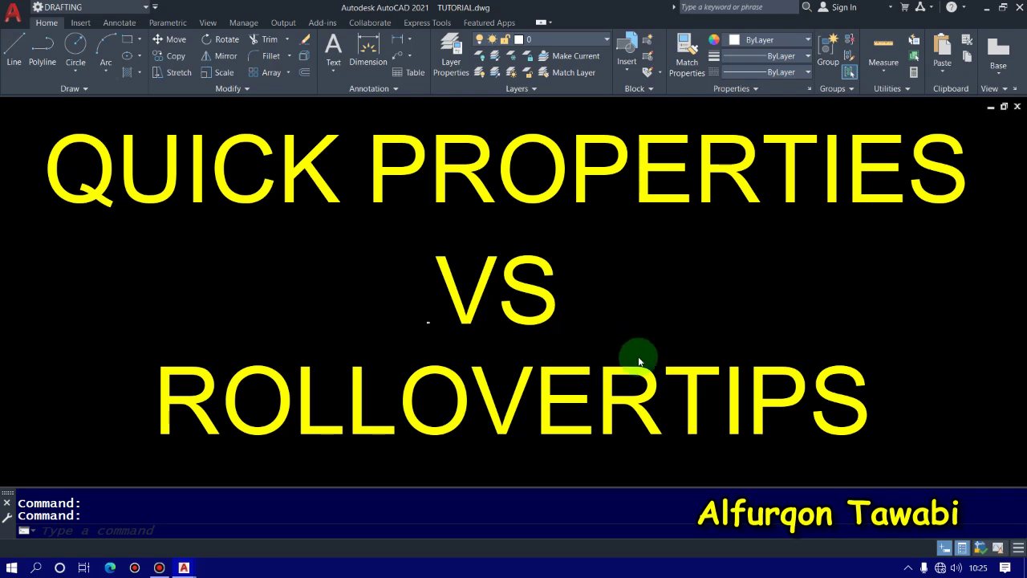
- Erase the three large title texts in TUTORIAL.dwg and show the full extents of the drawing
{"action": "left_click", "coordinate": [626, 443]}
{"action": "left_click", "coordinate": [503, 142]}
{"action": "type", "text": "e"}
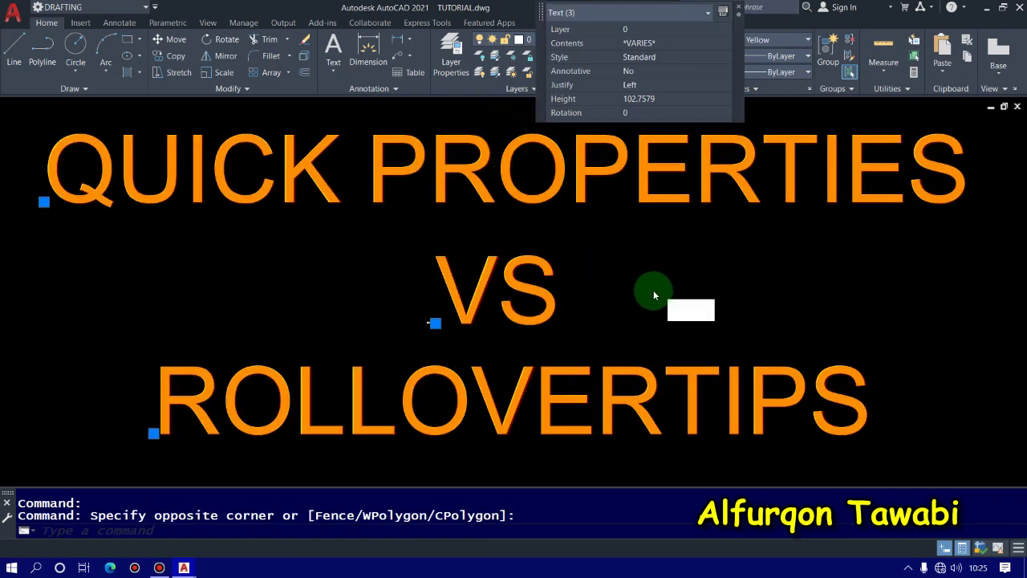
{"action": "key", "text": "Return"}
{"action": "middle_click", "coordinate": [543, 257]}
{"action": "middle_click", "coordinate": [543, 257]}
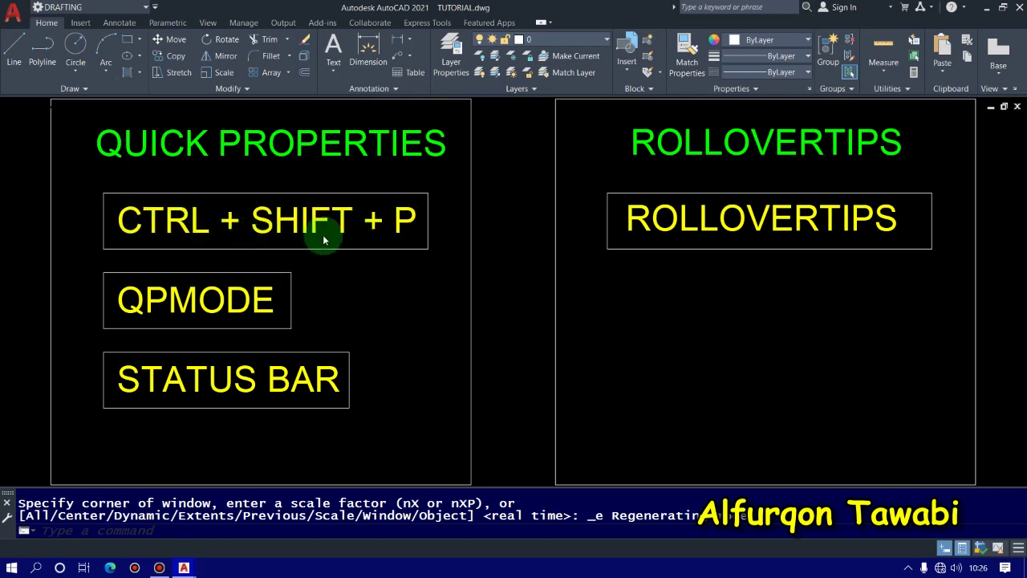
- Select the "CTRL + SHIFT + P" text to view its quick properties, and clear the selection
{"action": "left_click", "coordinate": [360, 238]}
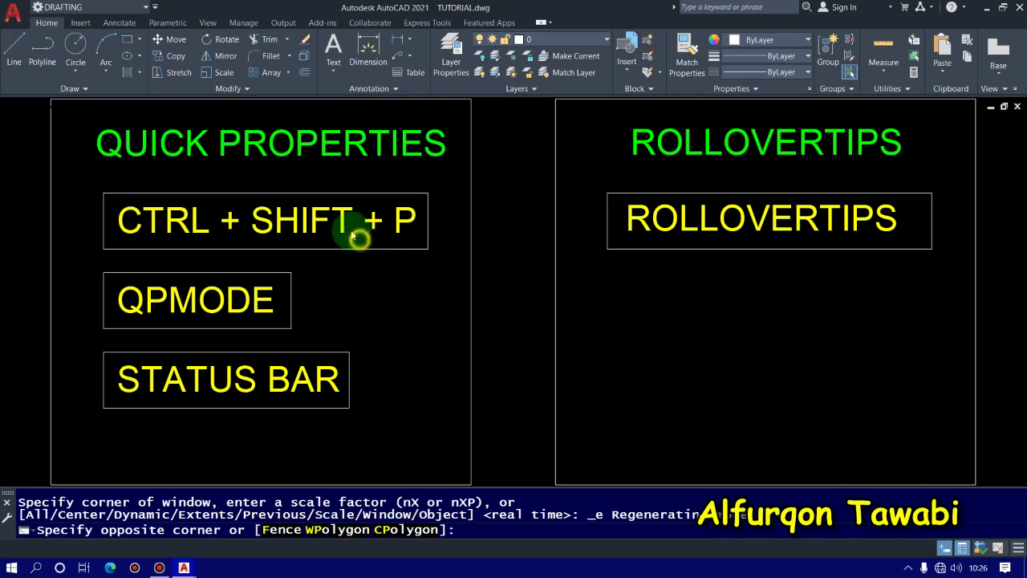
{"action": "left_click", "coordinate": [322, 204]}
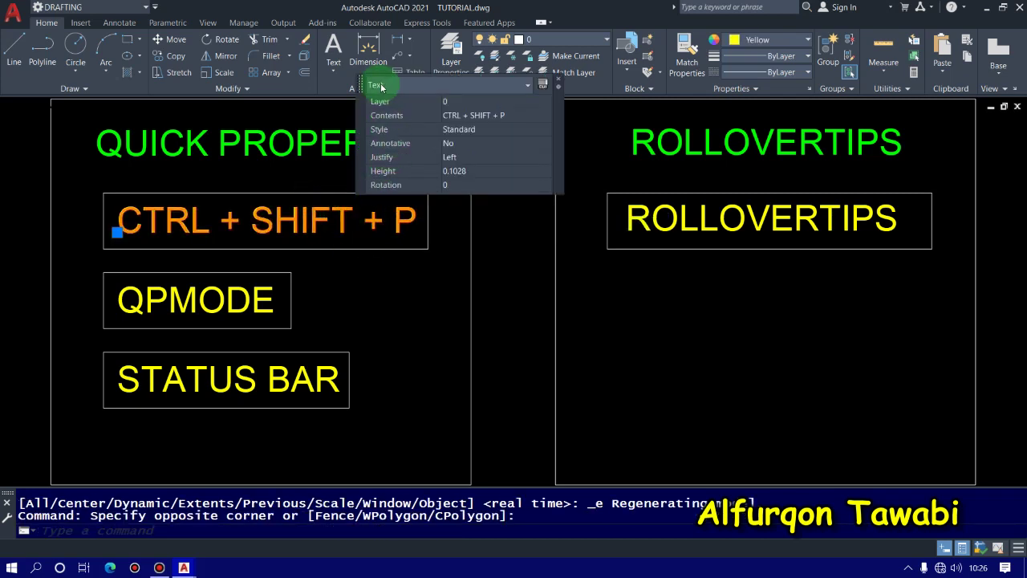
{"action": "key", "text": "Escape"}
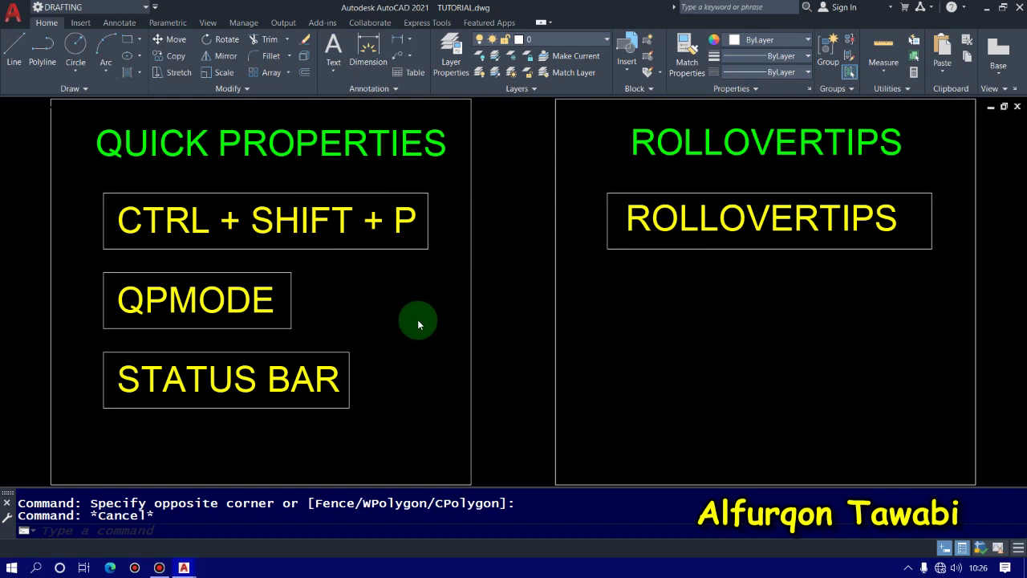
- Turn Quick Properties off, test it by selecting the "CTRL + SHIFT + P" text, and clear the selection
{"action": "key", "text": "Return"}
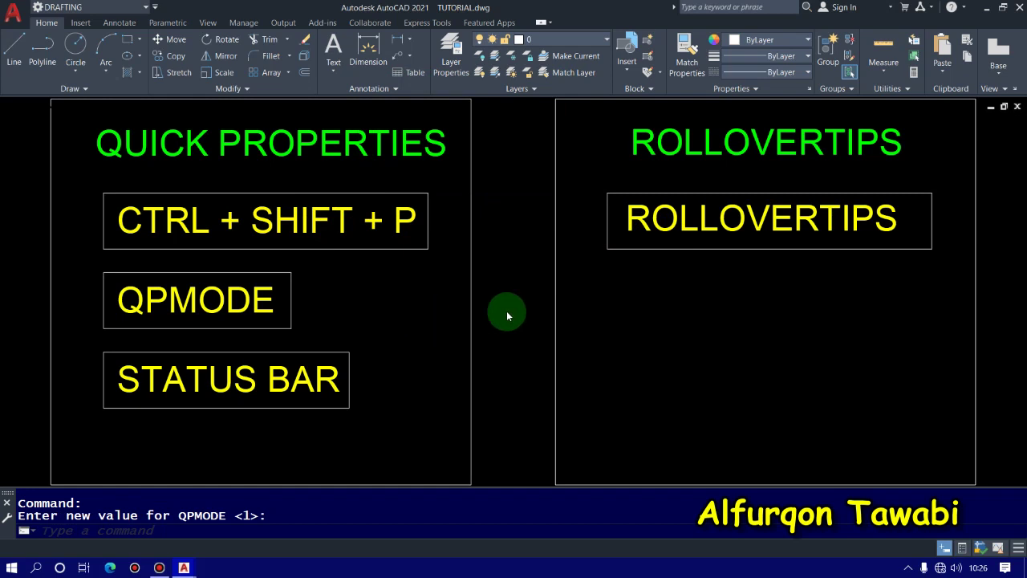
{"action": "left_click", "coordinate": [415, 270]}
{"action": "left_click", "coordinate": [369, 222]}
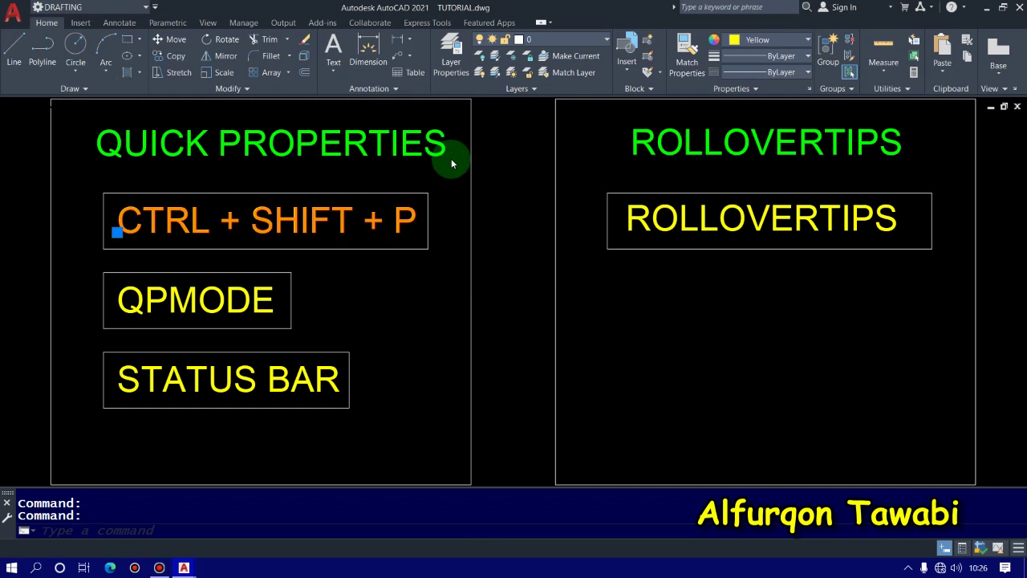
{"action": "key", "text": "Escape"}
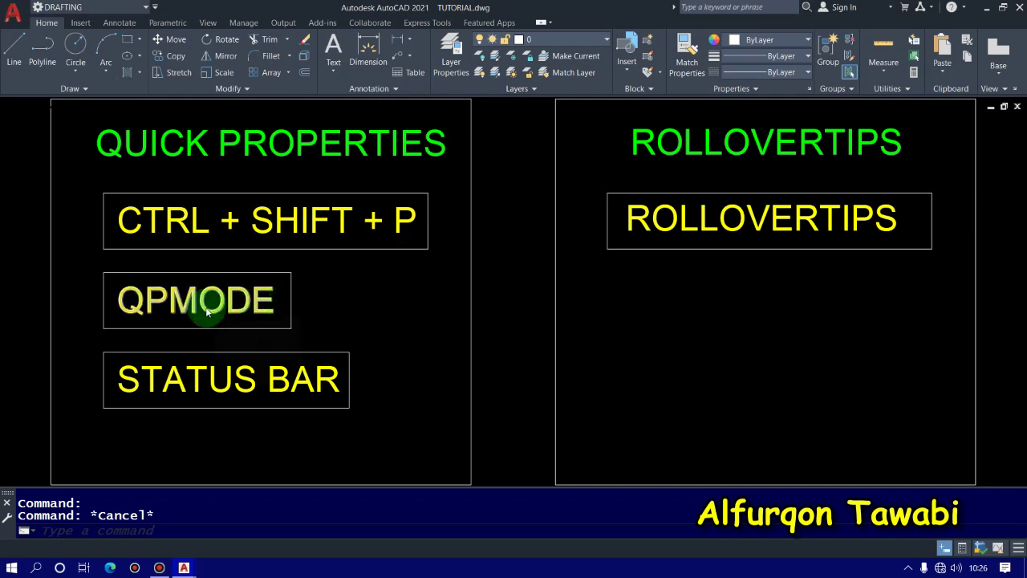
- Set the QPMODE system variable to 0 and test it by selecting the "QPMODE" text
{"action": "type", "text": "q"}
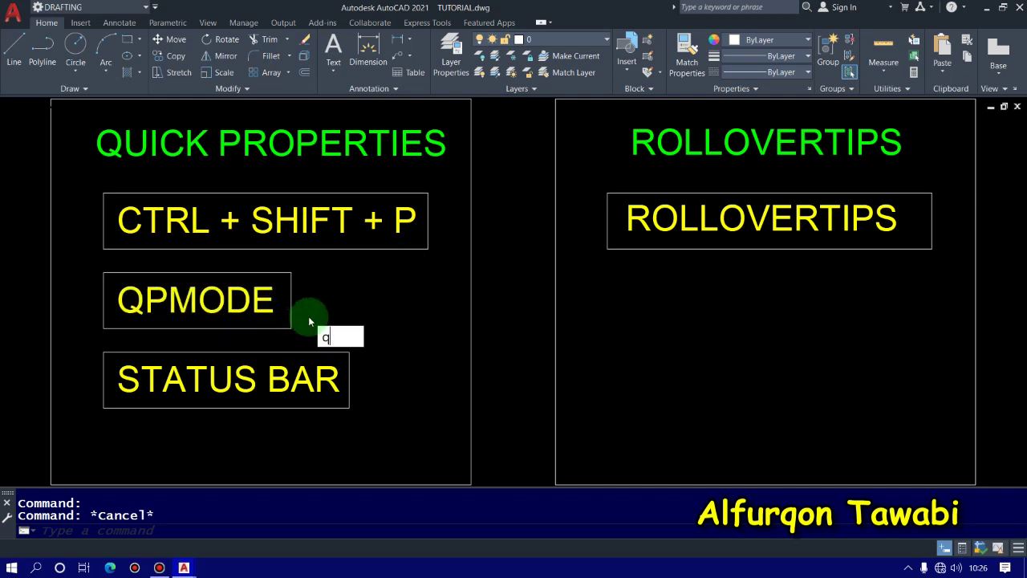
{"action": "left_click", "coordinate": [367, 375]}
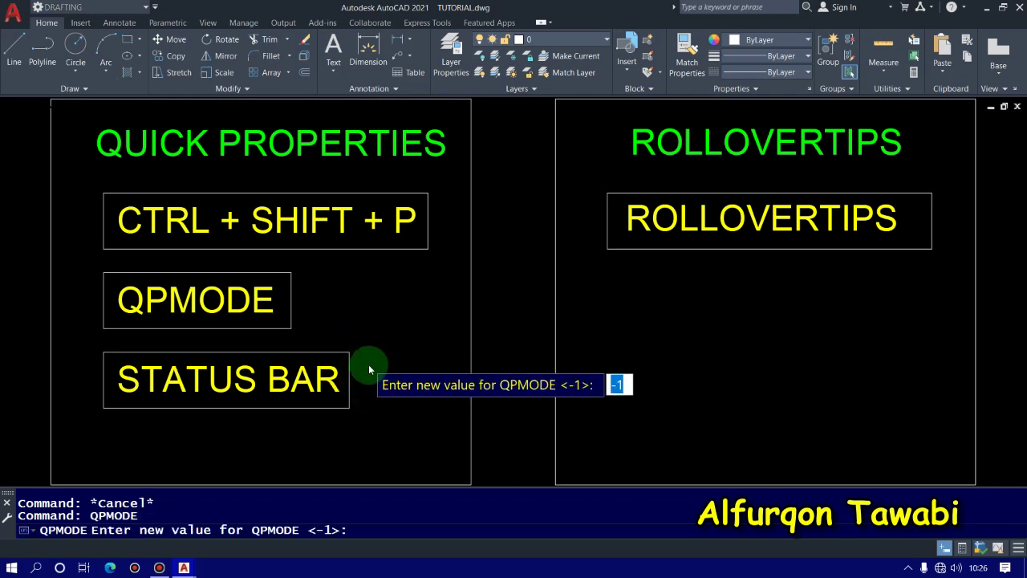
{"action": "type", "text": "0"}
{"action": "key", "text": "Return"}
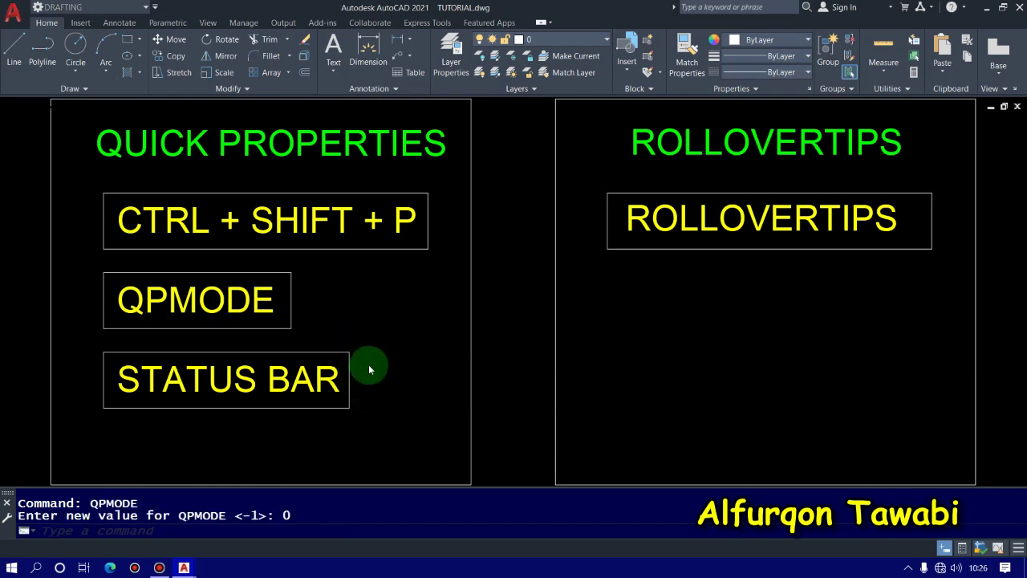
{"action": "left_click", "coordinate": [268, 300]}
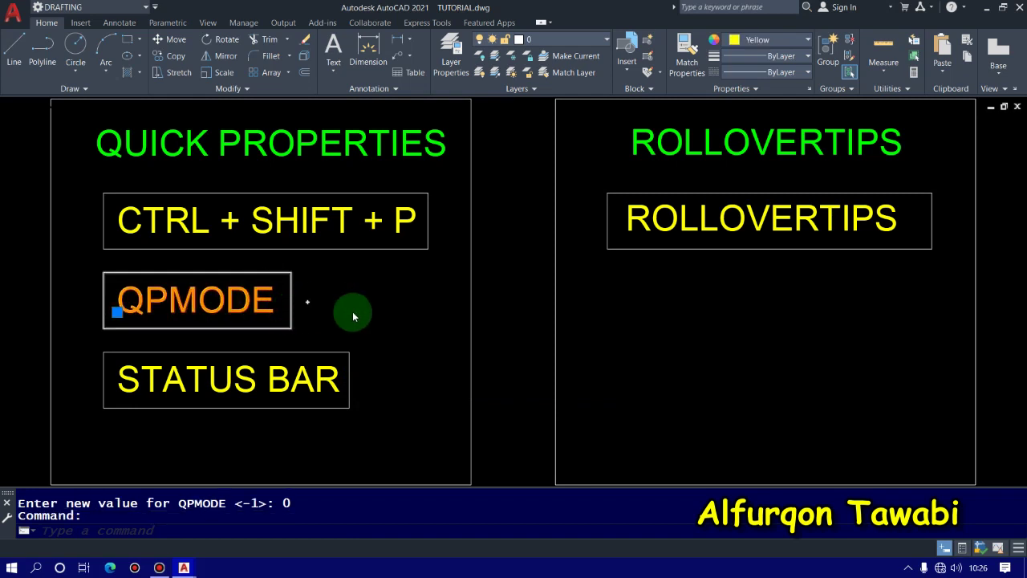
{"action": "key", "text": "Escape"}
- Set the QPMODE system variable to 1 and select the "QPMODE" text to view its quick properties
{"action": "key", "text": "Return"}
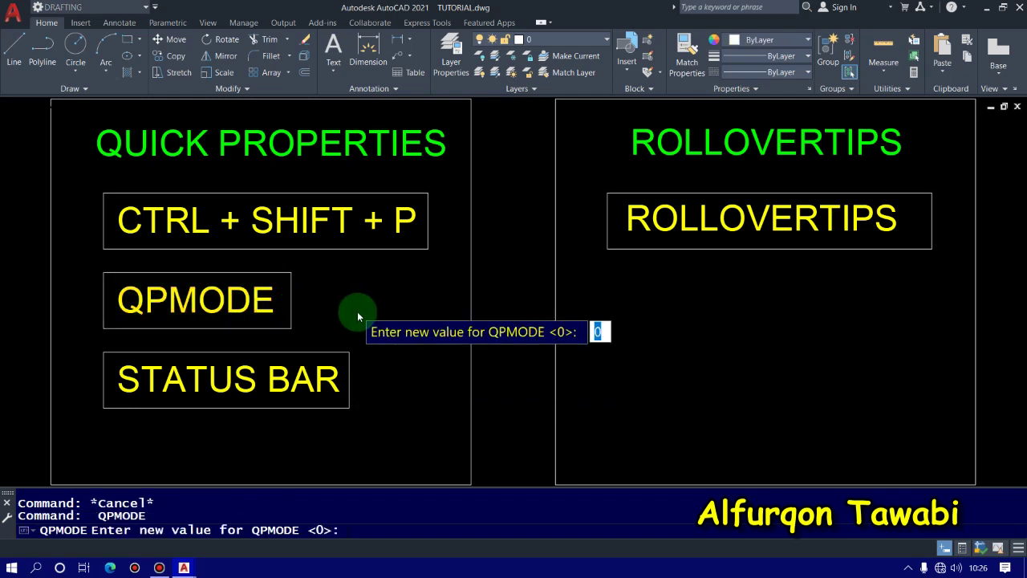
{"action": "type", "text": "1"}
{"action": "key", "text": "Return"}
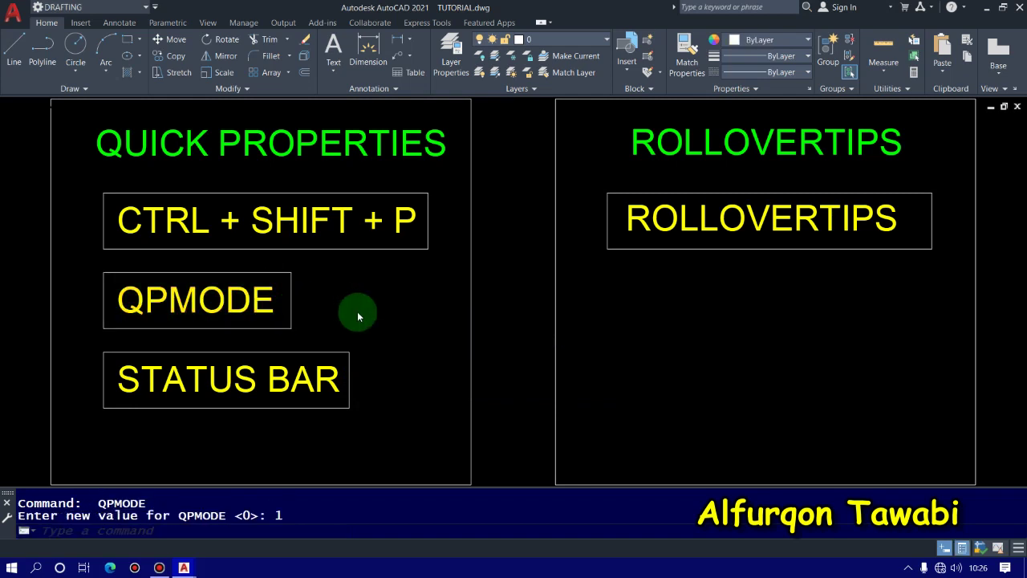
{"action": "left_click", "coordinate": [279, 318]}
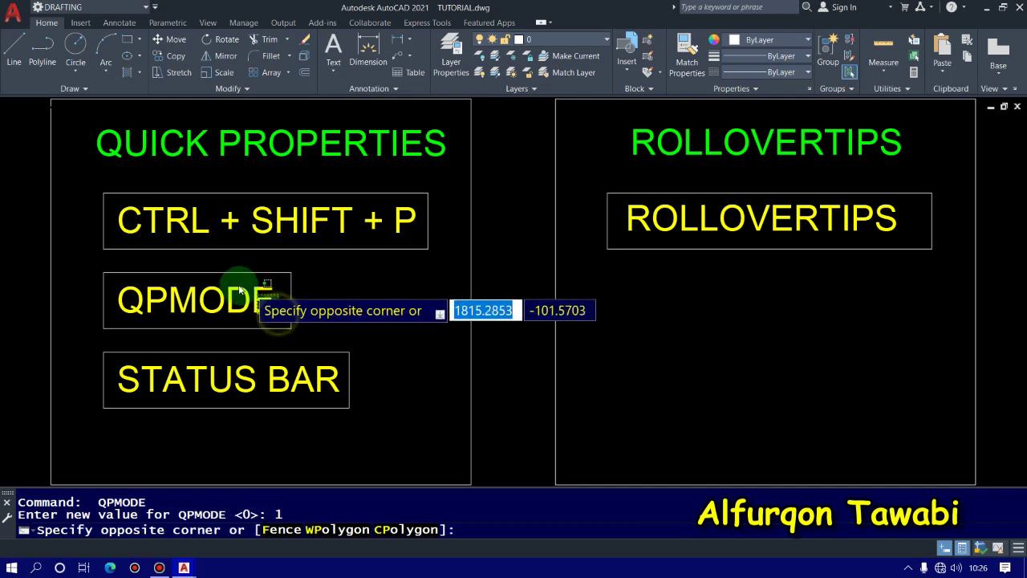
{"action": "left_click", "coordinate": [274, 318]}
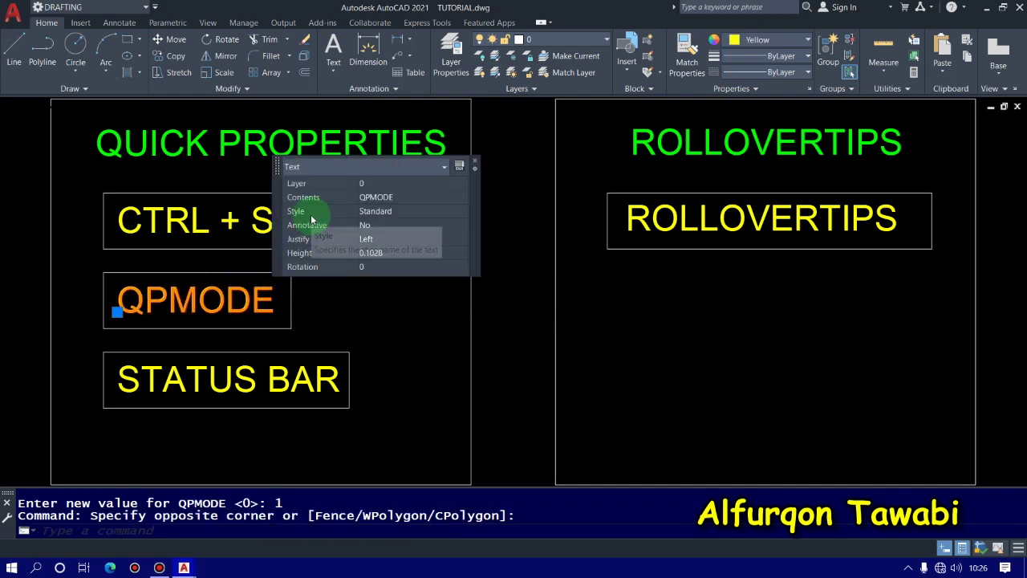
{"action": "key", "text": "Escape"}
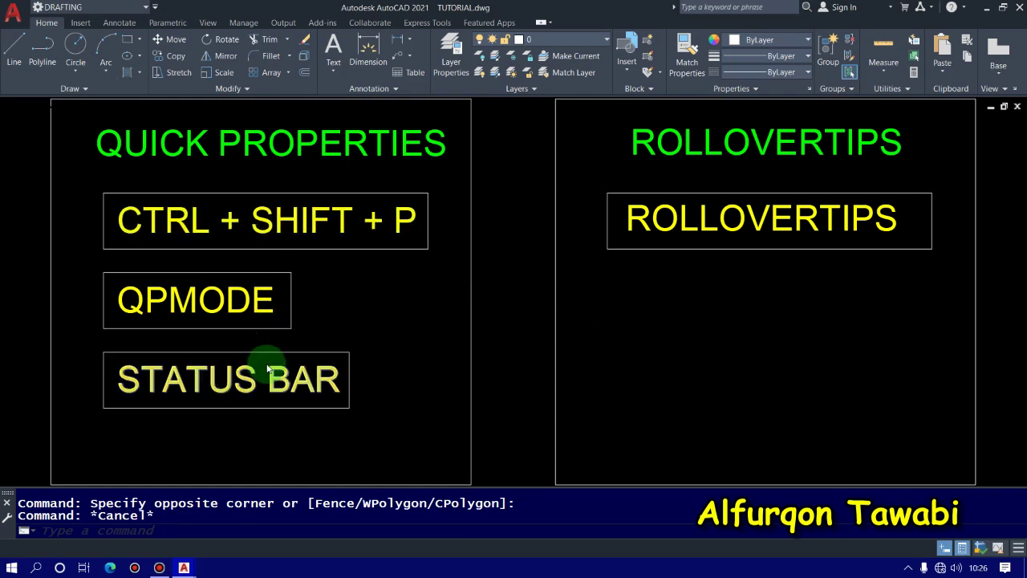
- Toggle Quick Properties off with its status bar control and test it by selecting the "STATUS BAR" text
{"action": "mouse_move", "coordinate": [267, 364]}
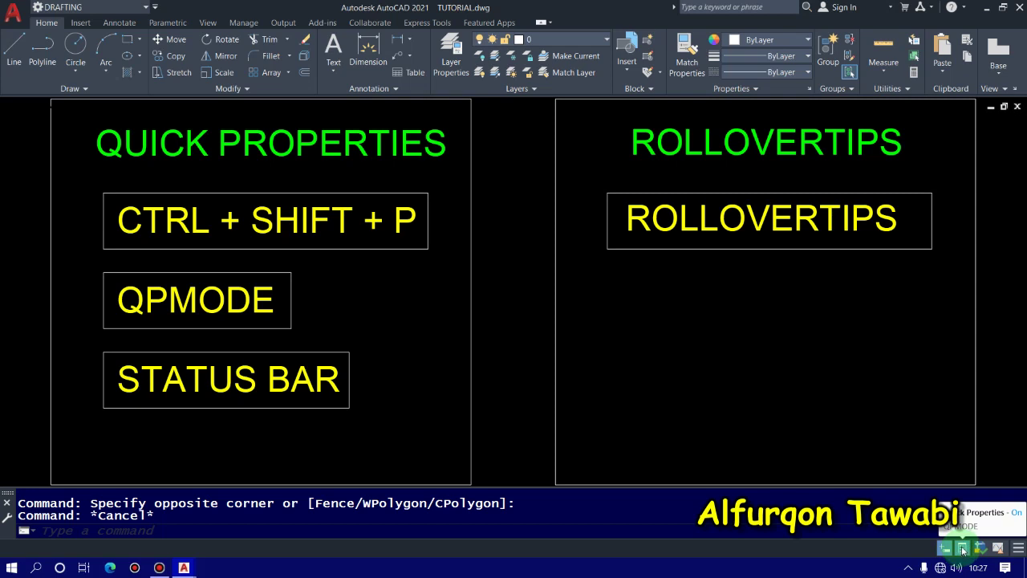
{"action": "left_click", "coordinate": [963, 551]}
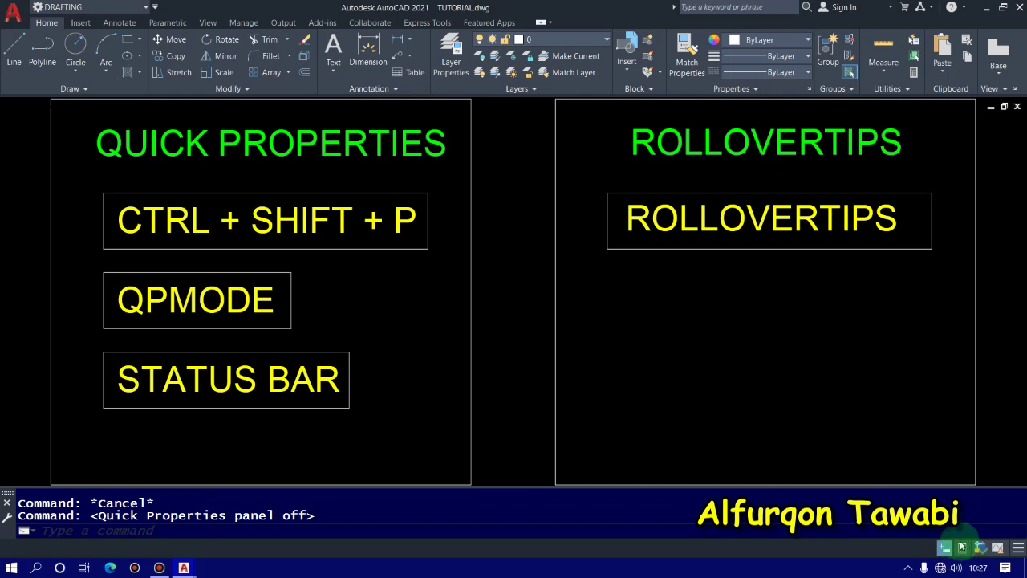
{"action": "left_click", "coordinate": [330, 382]}
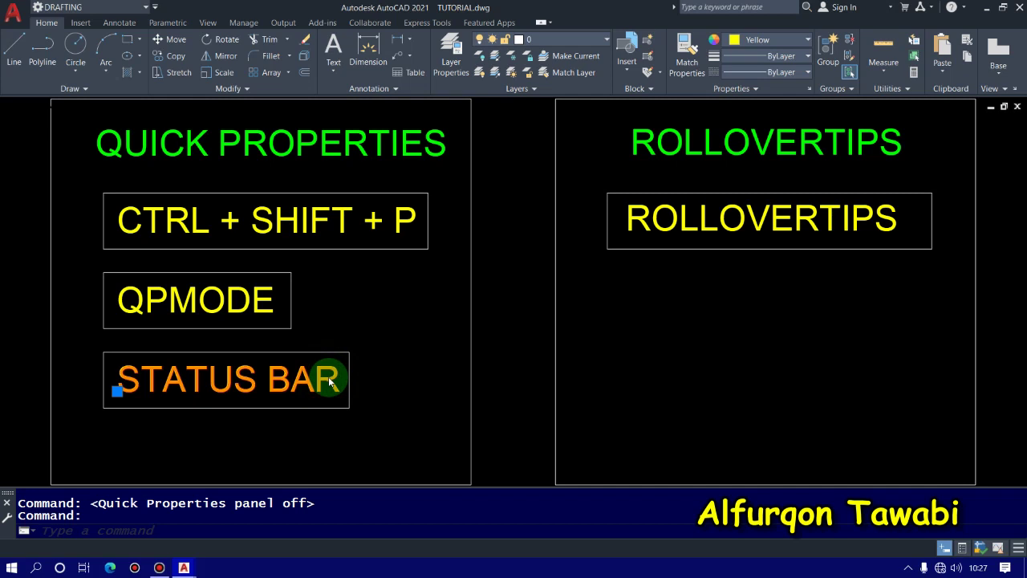
{"action": "key", "text": "Escape"}
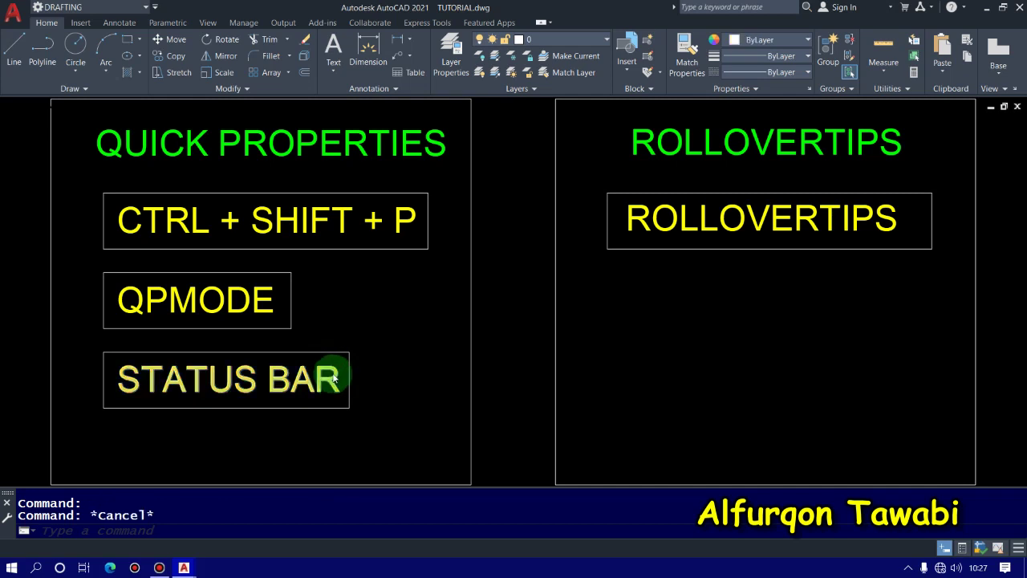
- Draw a small circle in the empty space beside the "QPMODE" text box
{"action": "middle_click_drag", "start_coordinate": [346, 314], "coordinate": [372, 321]}
{"action": "type", "text": "c"}
{"action": "key", "text": "Return"}
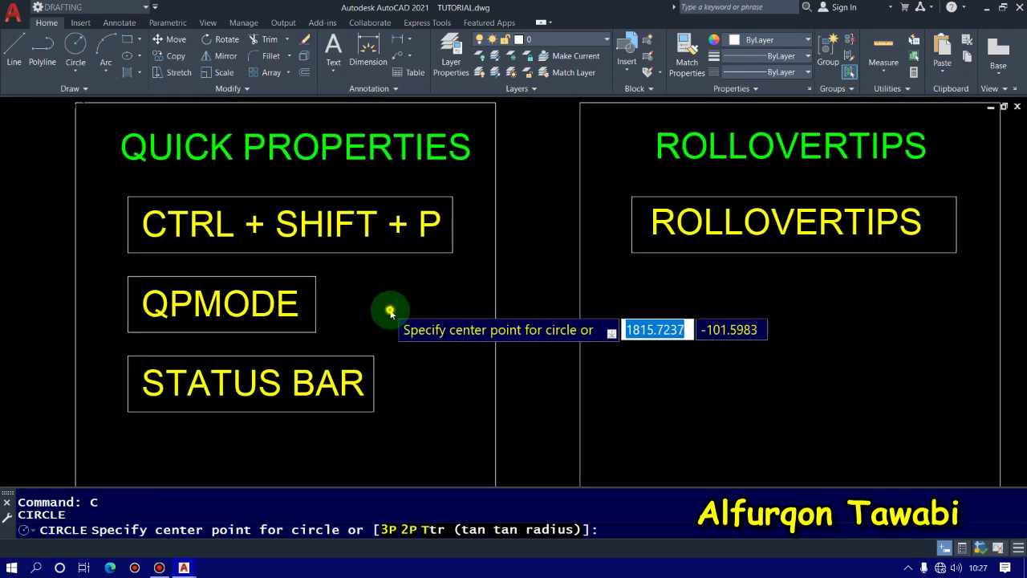
{"action": "left_click", "coordinate": [390, 310]}
{"action": "scroll", "coordinate": [386, 321], "scroll_direction": "up", "scroll_amount": 4}
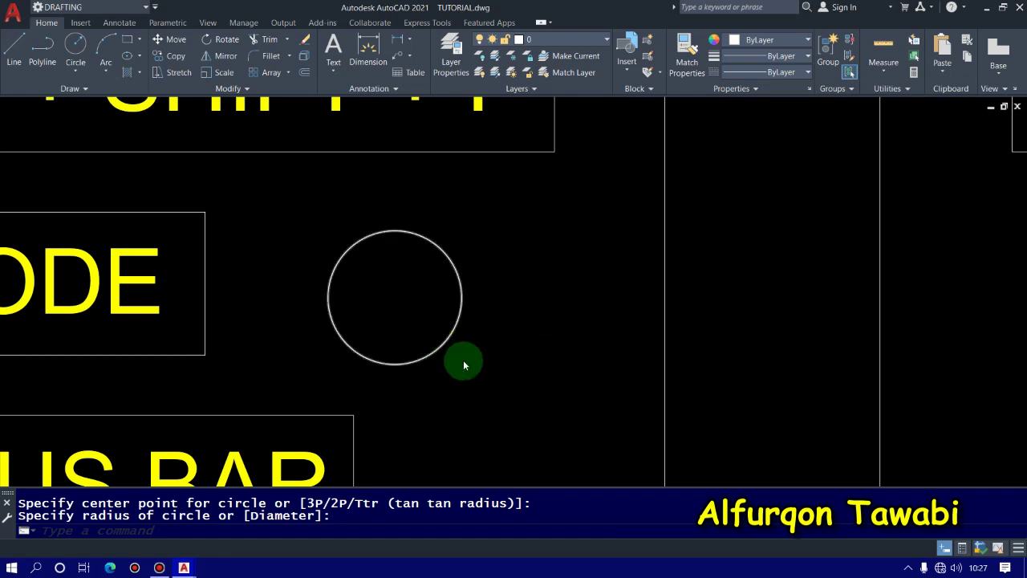
- Select the small circle with Quick Properties off, clear the selection, and toggle Quick Properties on
{"action": "left_click", "coordinate": [486, 383]}
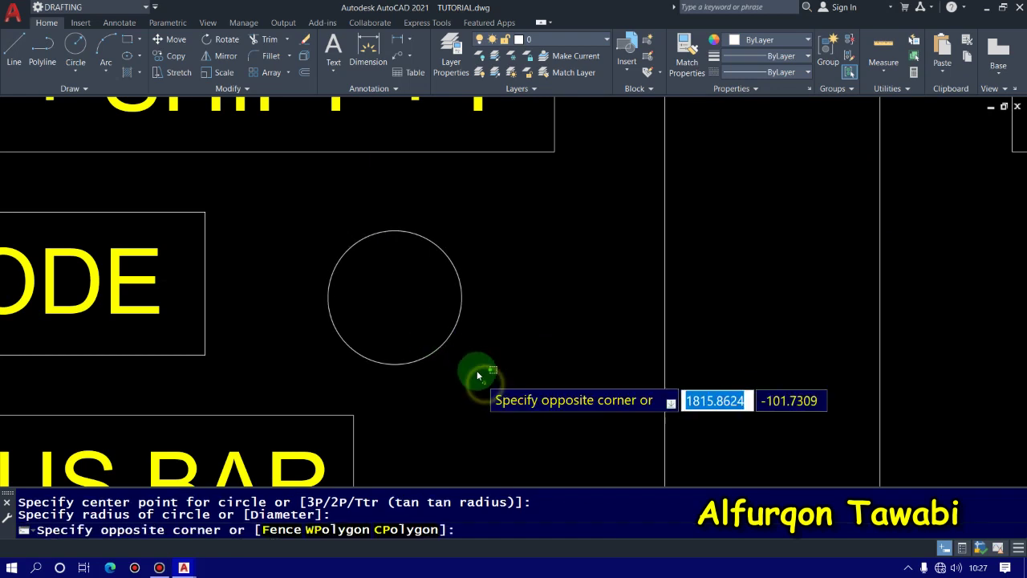
{"action": "left_click", "coordinate": [401, 288]}
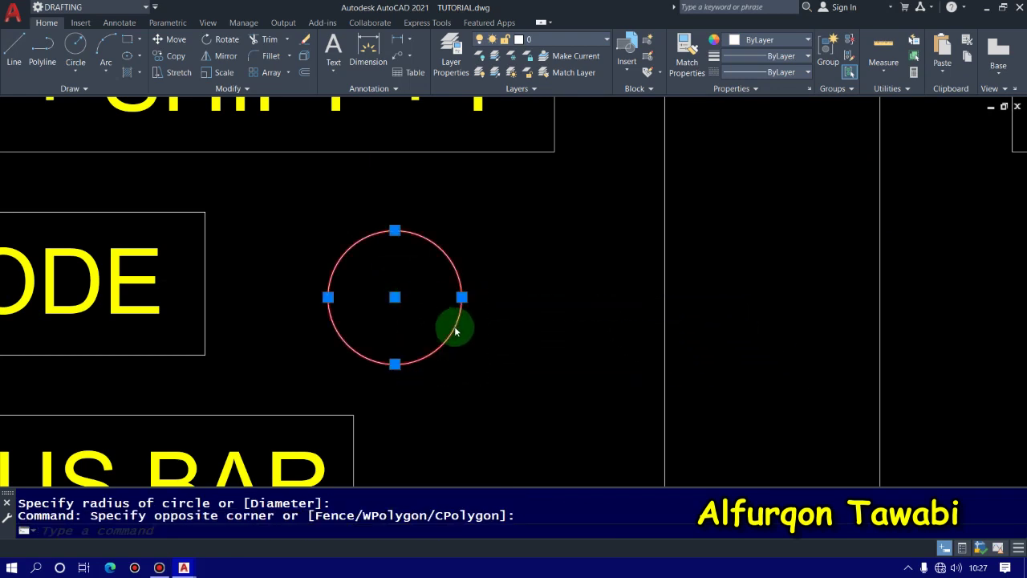
{"action": "key", "text": "Escape"}
{"action": "left_click", "coordinate": [962, 548]}
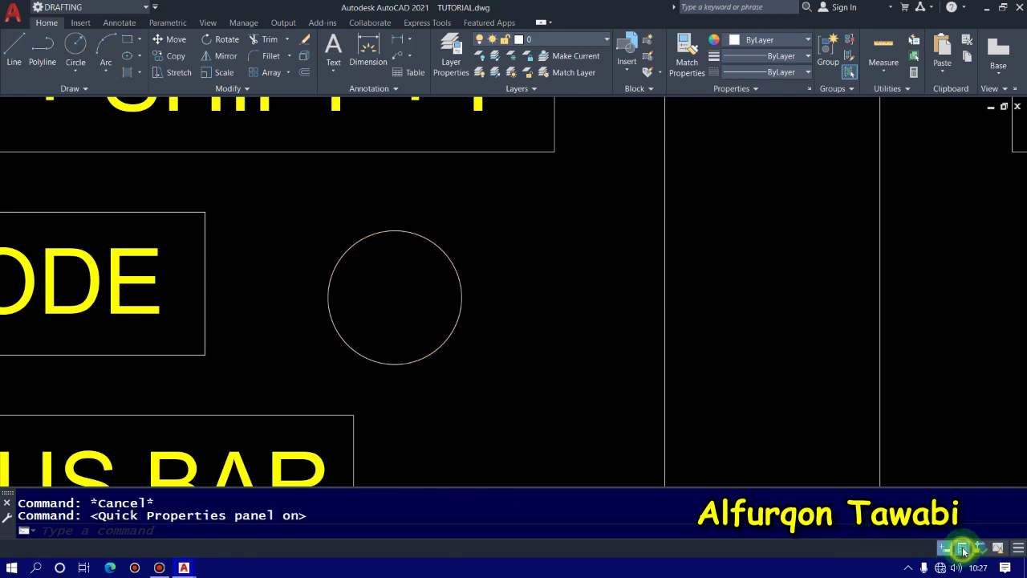
- Select the small circle and change its radius in Quick Properties, first to 1 and finally to 0.5
{"action": "left_click", "coordinate": [506, 390]}
{"action": "left_click", "coordinate": [390, 292]}
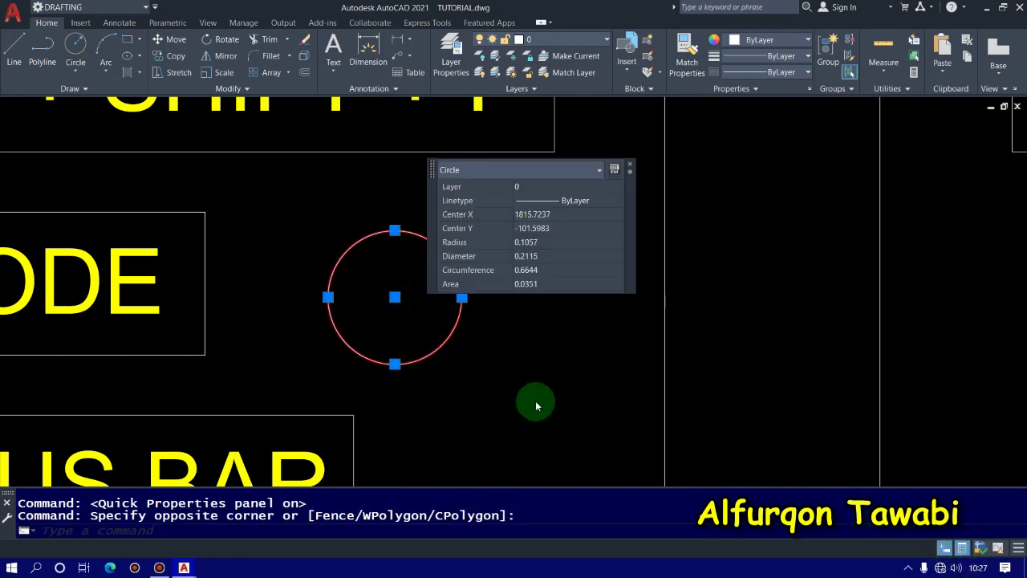
{"action": "left_click", "coordinate": [549, 242]}
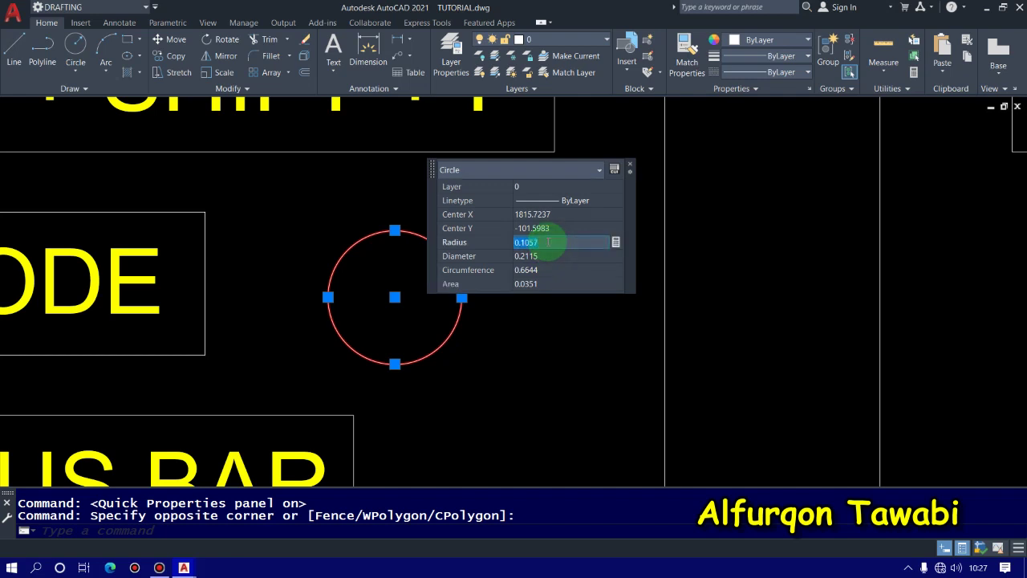
{"action": "type", "text": "1"}
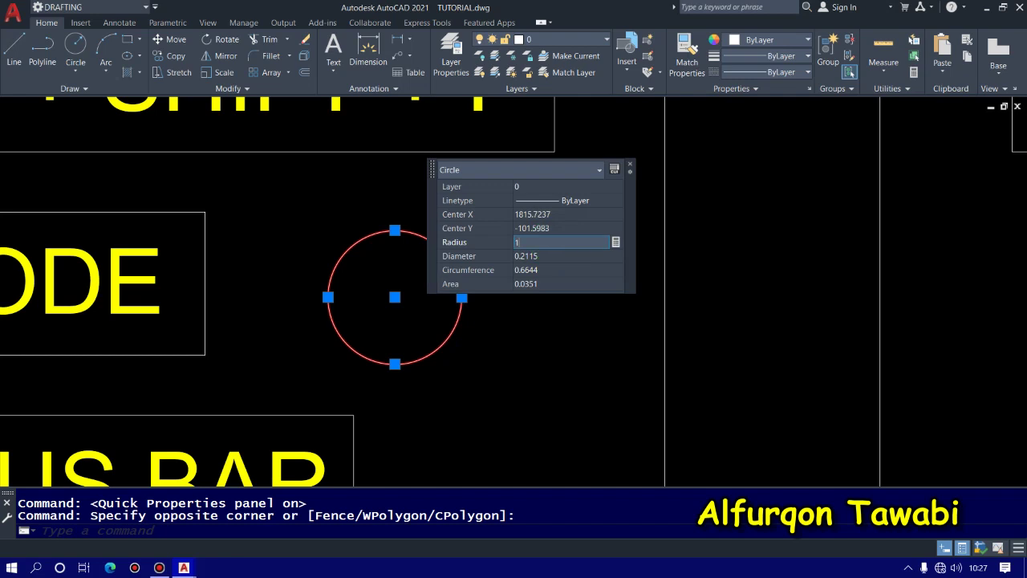
{"action": "key", "text": "Return"}
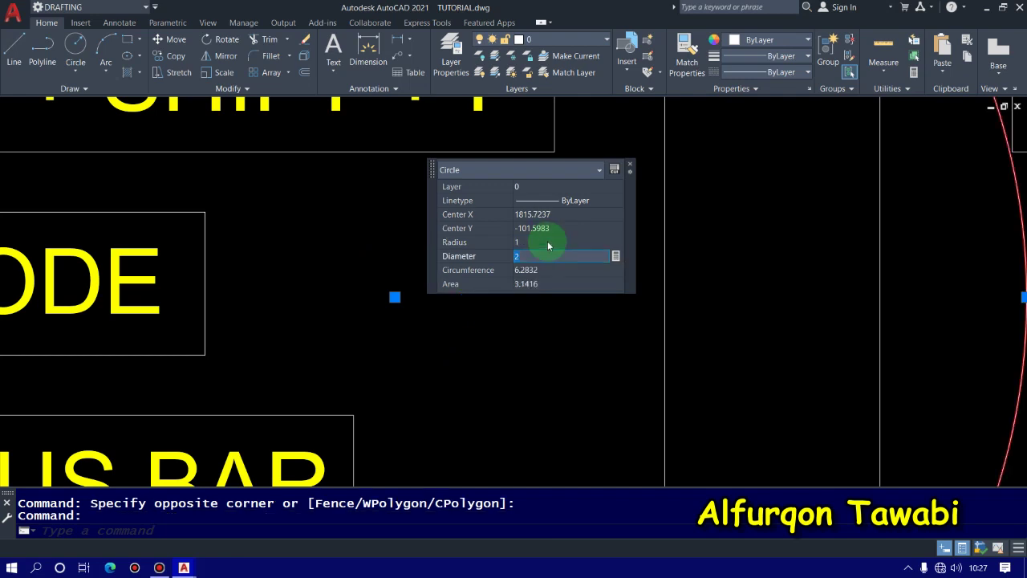
{"action": "left_click", "coordinate": [549, 242]}
{"action": "type", "text": "0.5"}
{"action": "key", "text": "Return"}
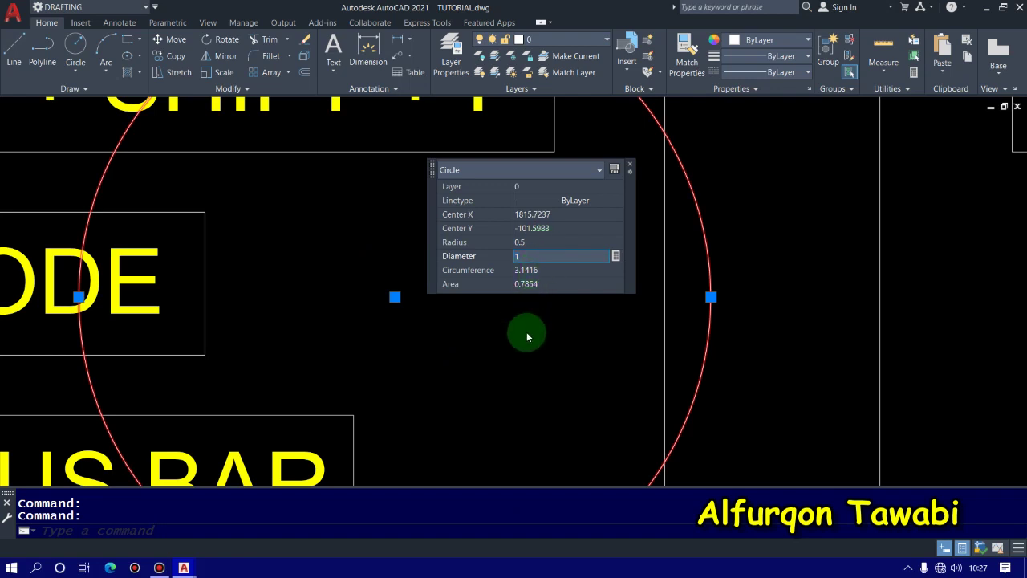
- View the layer choices offered in the circle's quick properties, leave them without choosing one, and clear the selection
{"action": "left_click", "coordinate": [536, 187]}
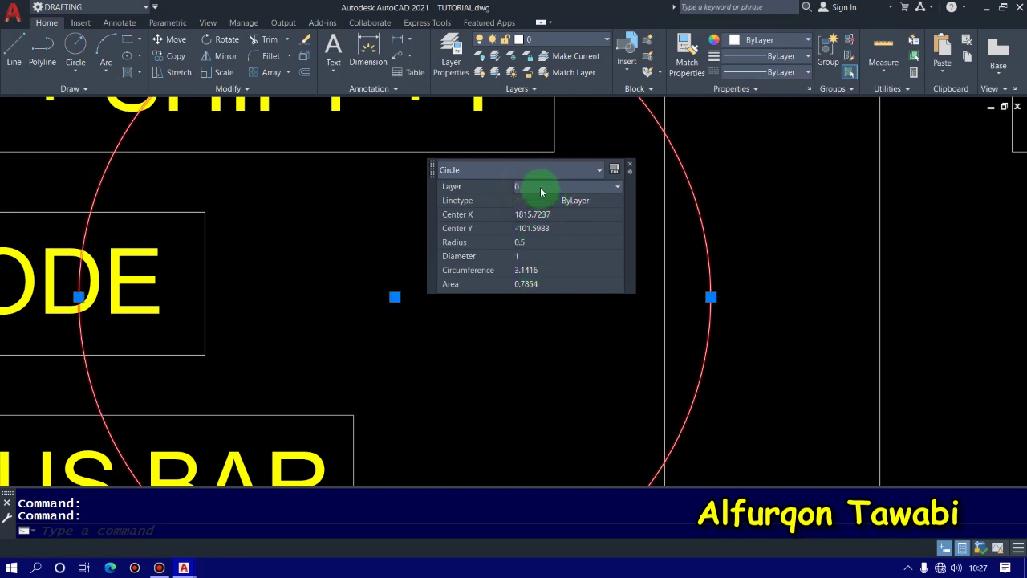
{"action": "left_click", "coordinate": [539, 188]}
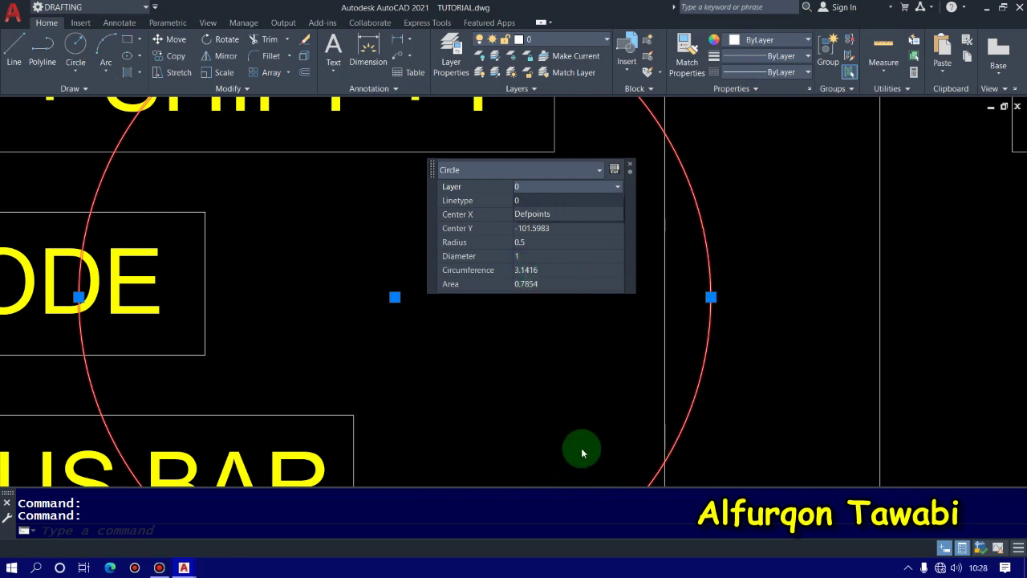
{"action": "key", "text": "Escape"}
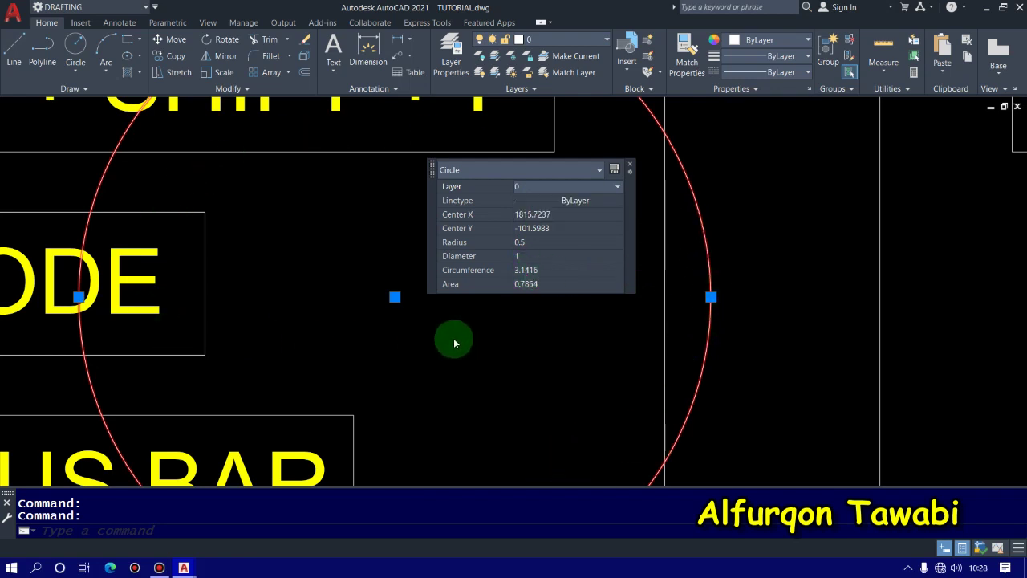
{"action": "key", "text": "Escape"}
- Select the circle, list its object data with the LIST command in a maximized text window, and close that window
{"action": "scroll", "coordinate": [482, 313], "scroll_direction": "down", "scroll_amount": 4}
{"action": "left_click", "coordinate": [571, 317]}
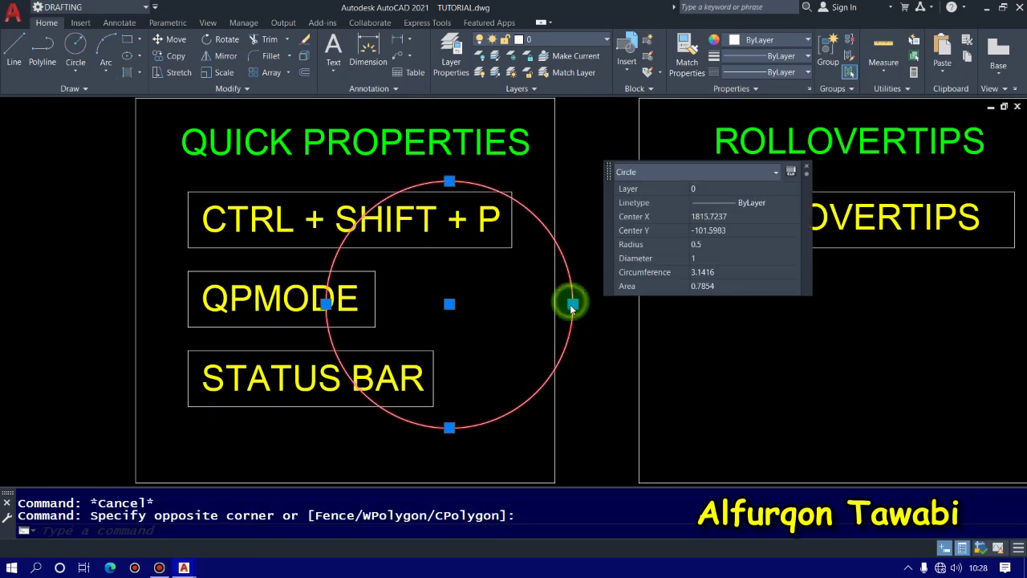
{"action": "scroll", "coordinate": [570, 306], "scroll_direction": "down", "scroll_amount": 2}
{"action": "type", "text": "LI"}
{"action": "key", "text": "Return"}
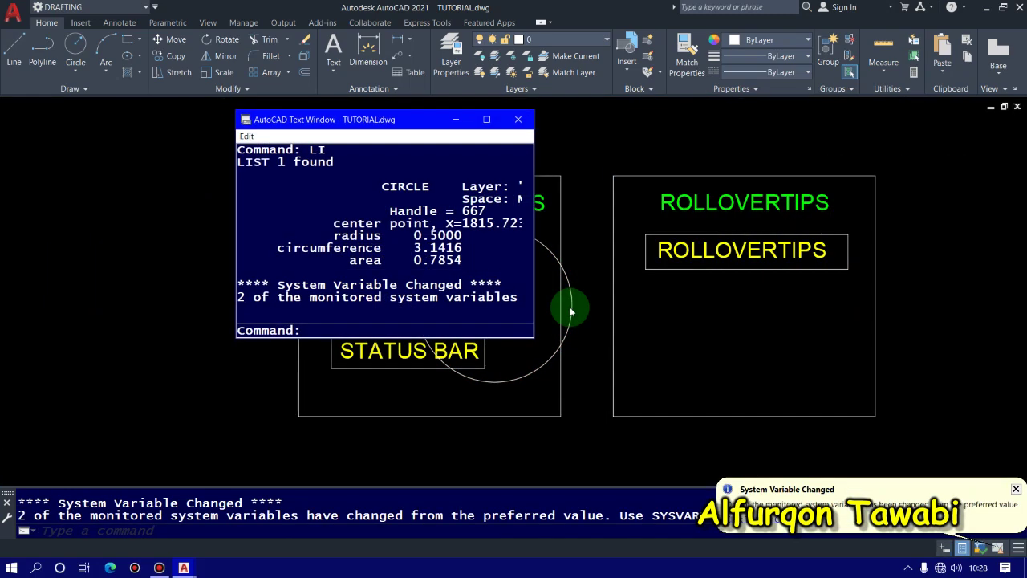
{"action": "left_click", "coordinate": [486, 119]}
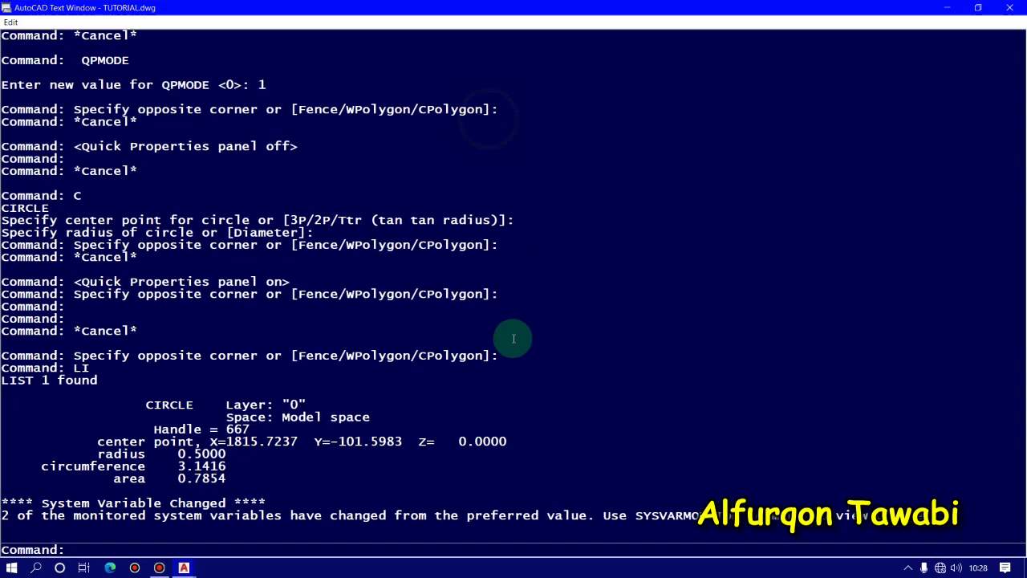
{"action": "left_click", "coordinate": [1019, 9]}
{"action": "key", "text": "Escape"}
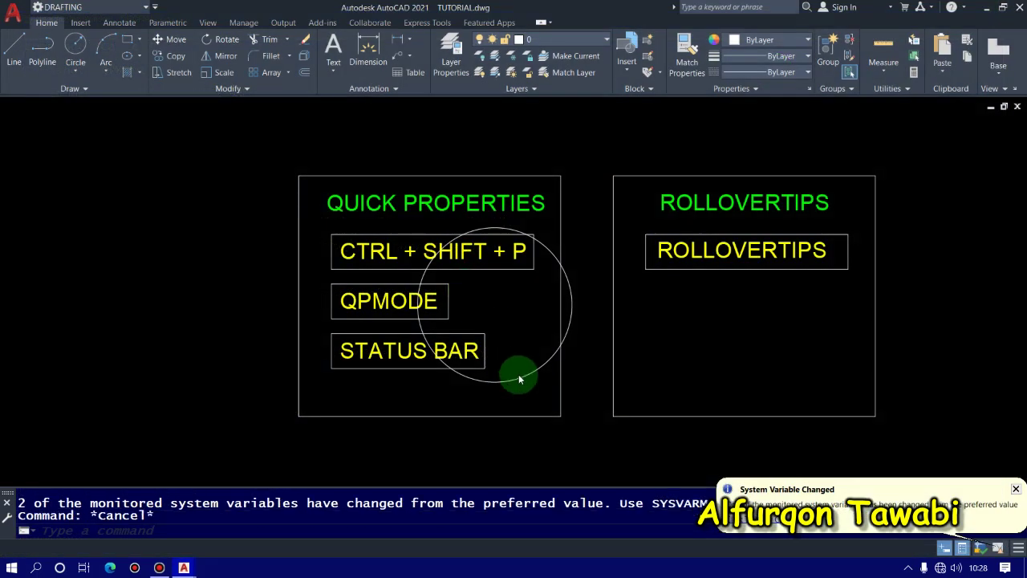
- Move the circle about 2 units left, clear of the QUICK PROPERTIES frame, and check its quick properties
{"action": "left_click", "coordinate": [525, 374]}
{"action": "left_click", "coordinate": [513, 337]}
{"action": "type", "text": "M"}
{"action": "key", "text": "Return"}
{"action": "left_click", "coordinate": [510, 330]}
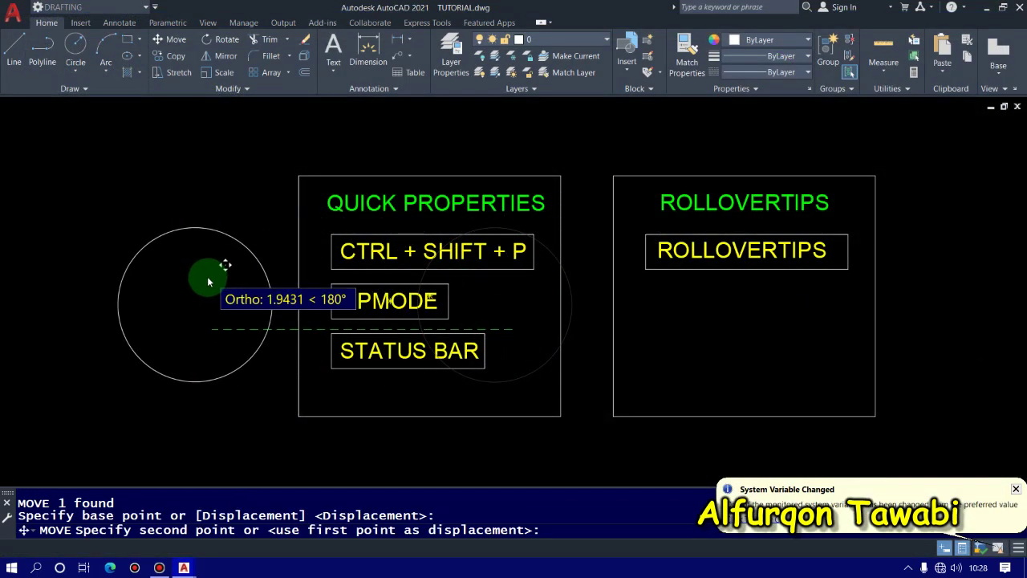
{"action": "left_click", "coordinate": [207, 279]}
{"action": "left_click", "coordinate": [244, 327]}
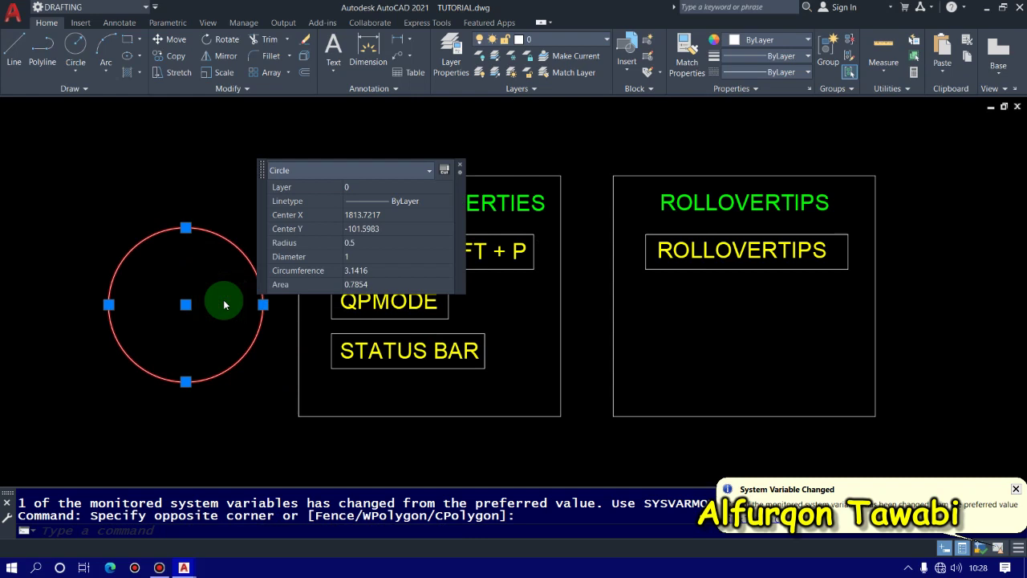
{"action": "key", "text": "Escape"}
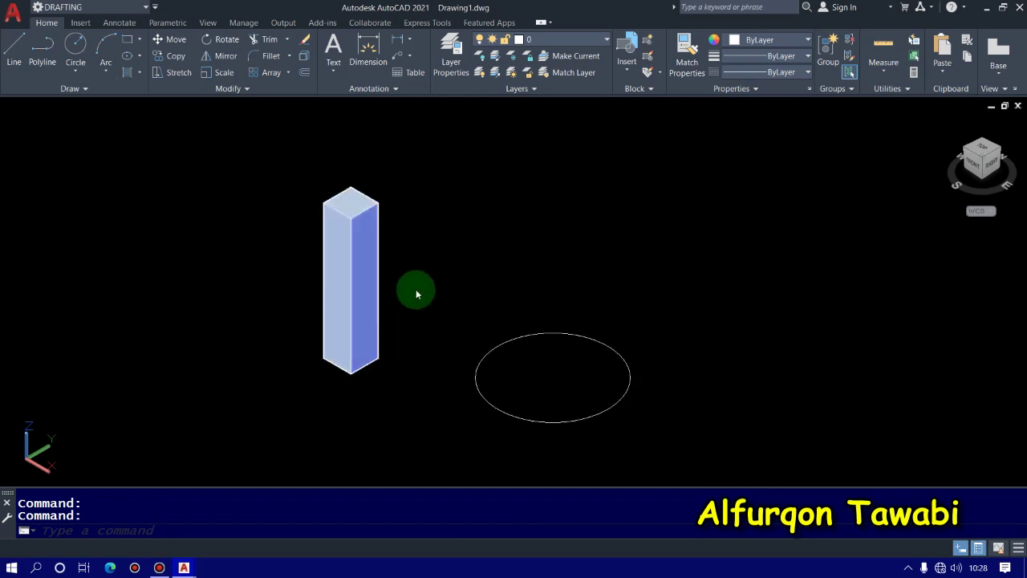
- In Drawing1, select the 3D column and copy it once to the empty area behind the circle
{"action": "left_click", "coordinate": [416, 294]}
{"action": "left_click", "coordinate": [265, 239]}
{"action": "middle_click_drag", "start_coordinate": [452, 282], "coordinate": [412, 338]}
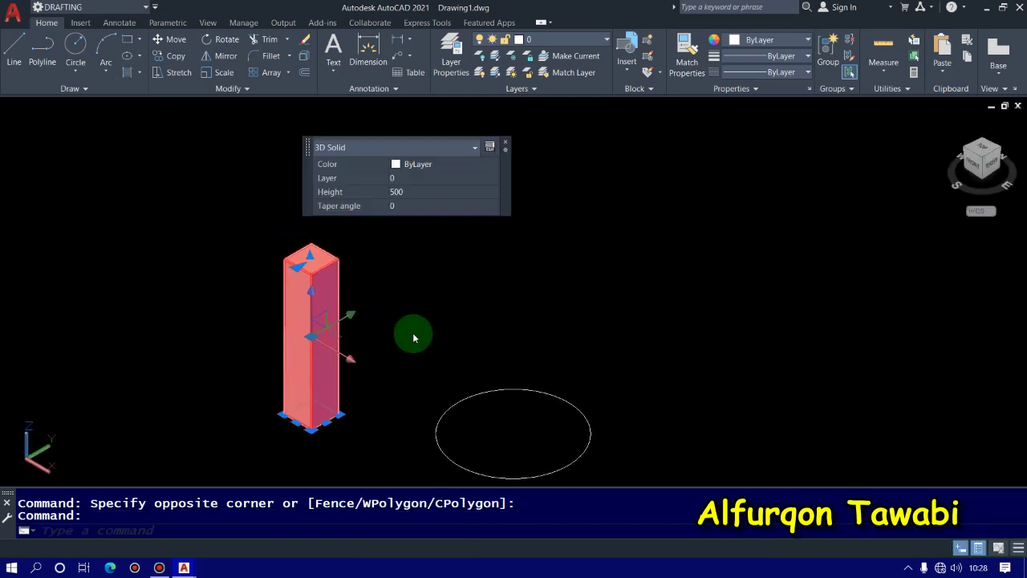
{"action": "middle_click_drag", "start_coordinate": [412, 333], "coordinate": [370, 366]}
{"action": "type", "text": "co"}
{"action": "key", "text": "space"}
{"action": "left_click", "coordinate": [372, 361]}
{"action": "left_click", "coordinate": [551, 291]}
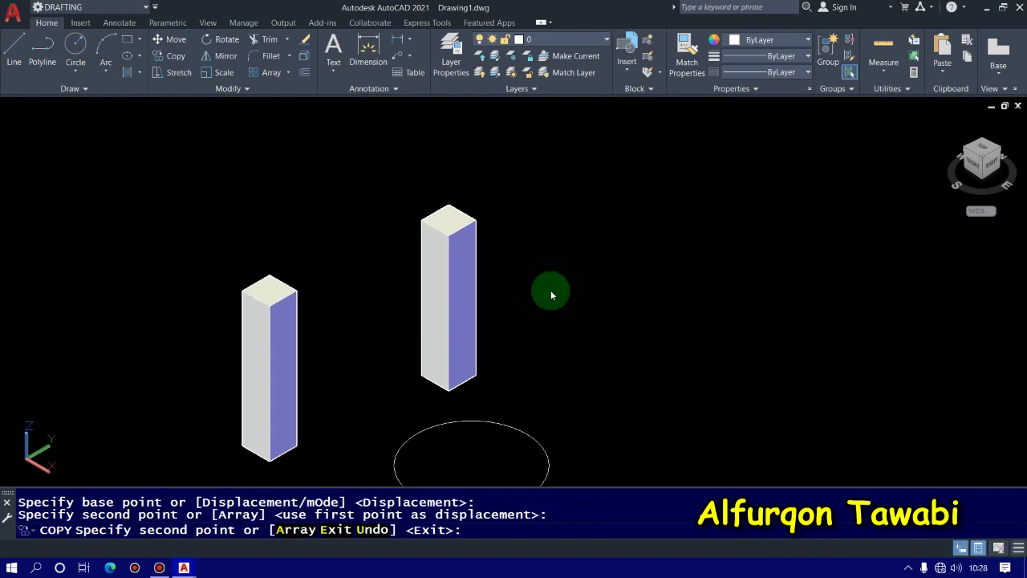
{"action": "key", "text": "space"}
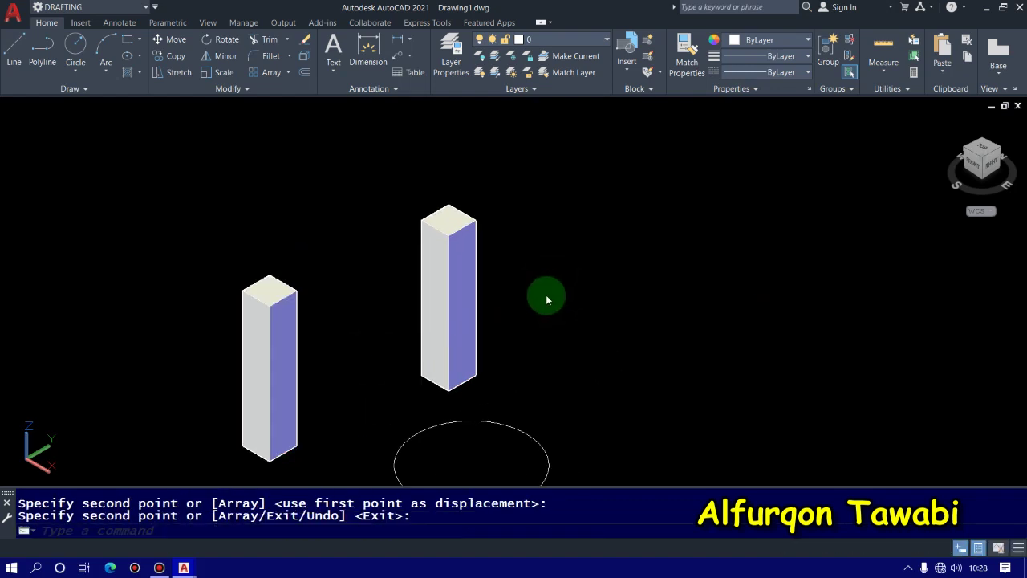
- Select the original column to view its quick properties, and clear the selection
{"action": "left_click", "coordinate": [327, 360]}
{"action": "left_click", "coordinate": [222, 272]}
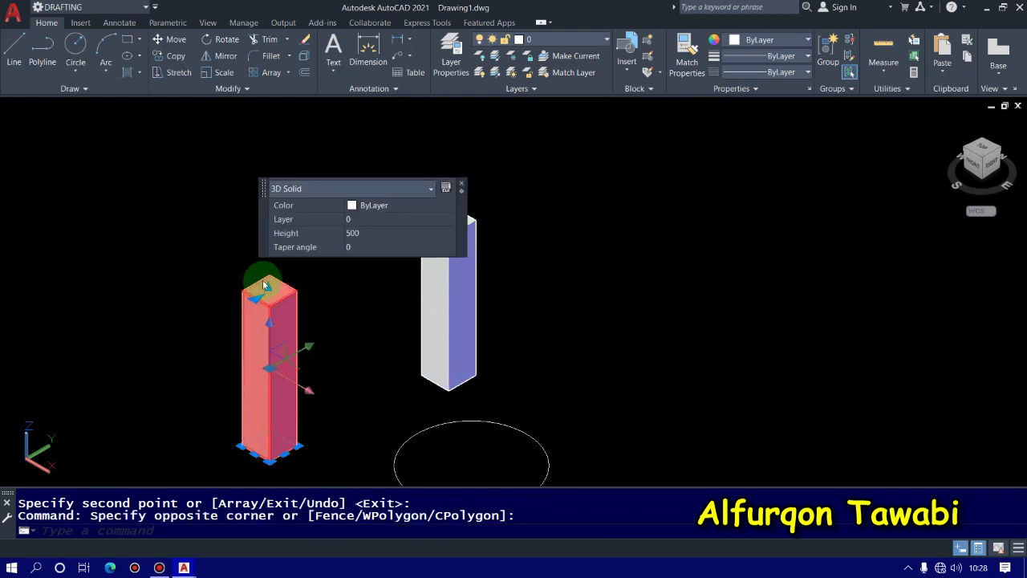
{"action": "key", "text": "Escape"}
{"action": "key", "text": "Escape"}
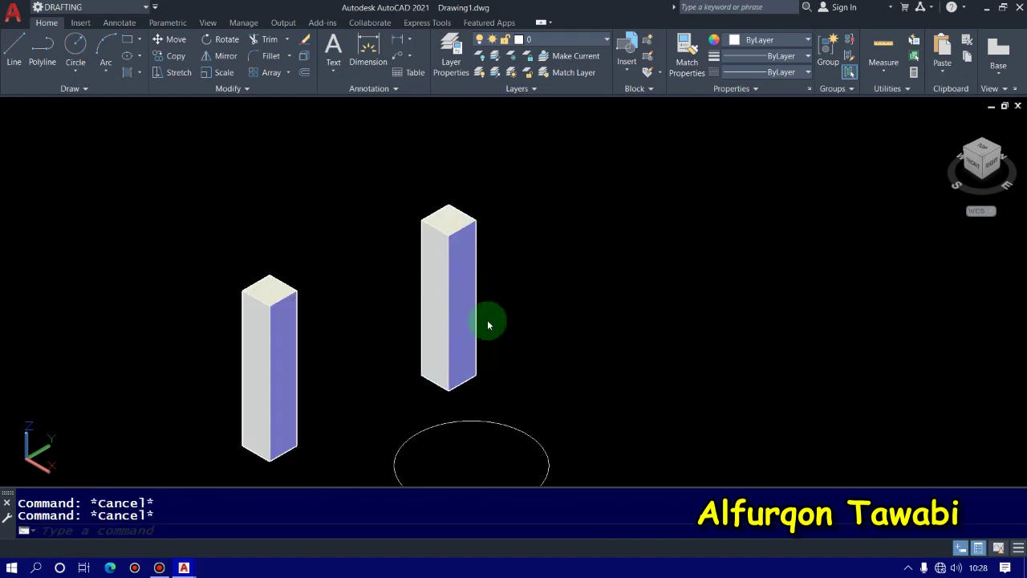
- Copy the second column to four different places around it, forming a group of scattered columns
{"action": "left_click", "coordinate": [517, 351]}
{"action": "left_click", "coordinate": [382, 230]}
{"action": "type", "text": "co"}
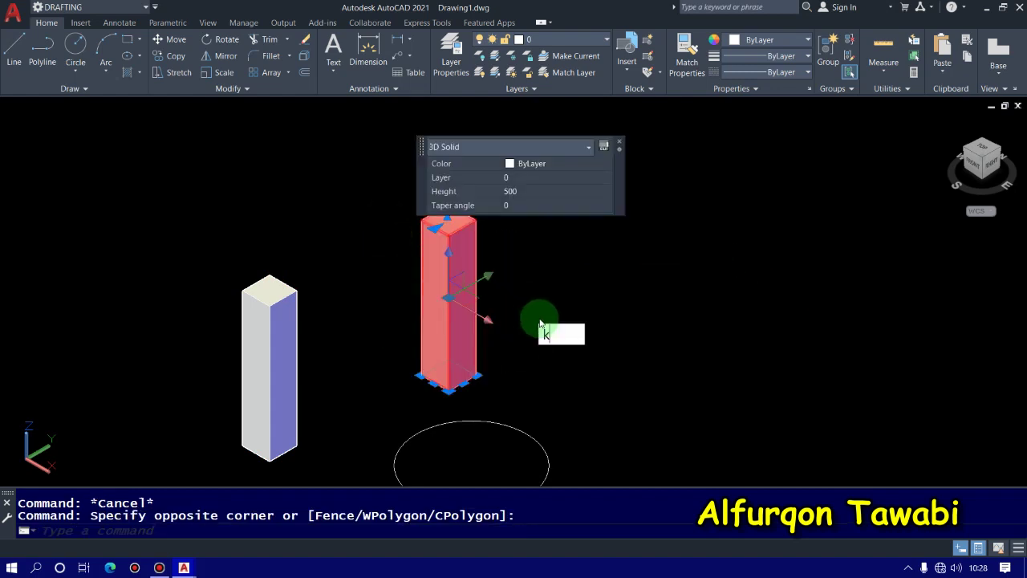
{"action": "key", "text": "Return"}
{"action": "left_click", "coordinate": [542, 316]}
{"action": "left_click", "coordinate": [726, 345]}
{"action": "left_click", "coordinate": [670, 203]}
{"action": "left_click", "coordinate": [384, 185]}
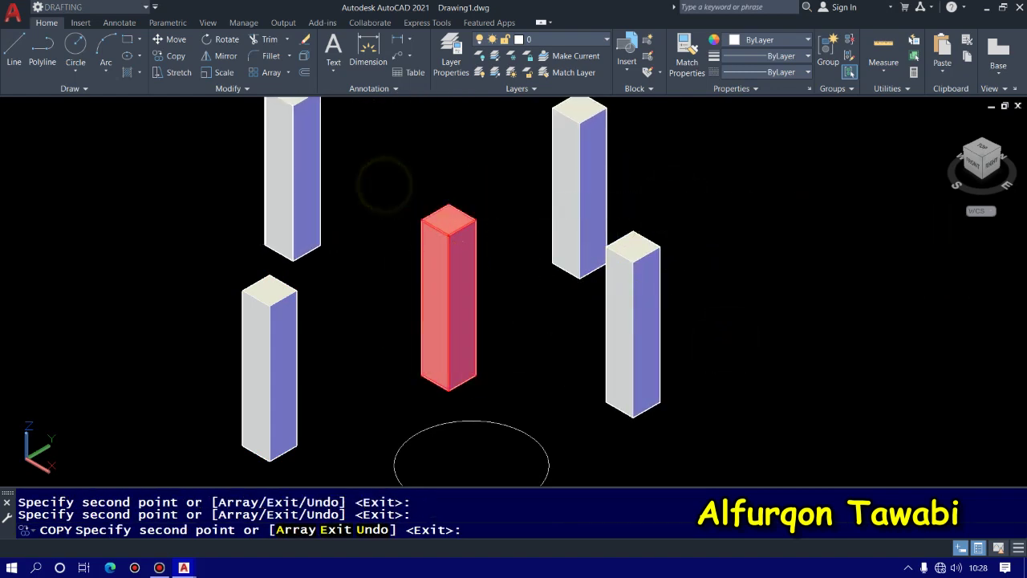
{"action": "middle_click_drag", "start_coordinate": [473, 116], "coordinate": [459, 212]}
{"action": "left_click", "coordinate": [465, 211]}
{"action": "key", "text": "Return"}
- Set the height of the leftmost column in the back row to 1000 through Quick Properties, and deselect it
{"action": "scroll", "coordinate": [383, 258], "scroll_direction": "down", "scroll_amount": 2}
{"action": "left_click", "coordinate": [369, 308]}
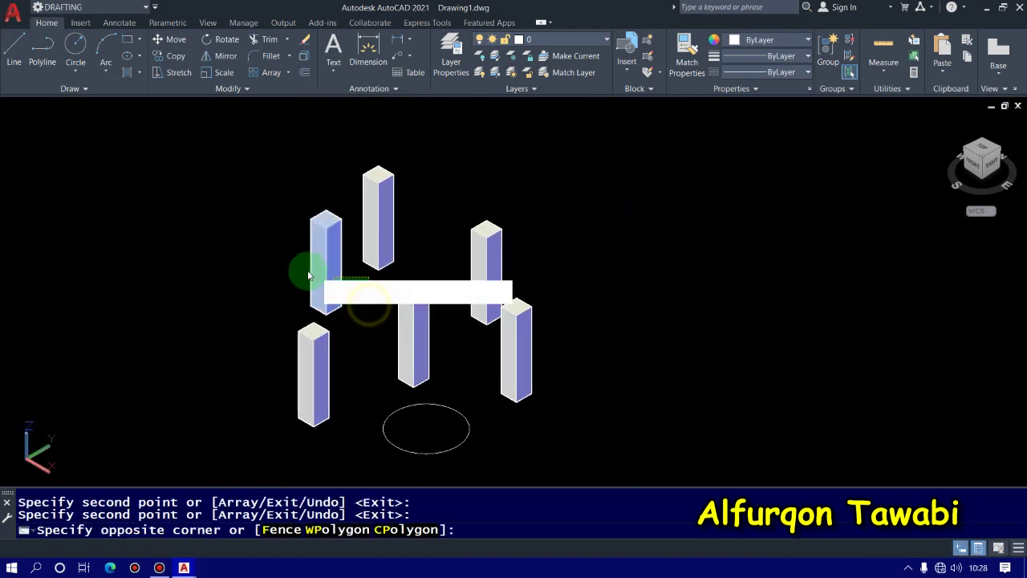
{"action": "left_click", "coordinate": [303, 273]}
{"action": "left_click", "coordinate": [454, 229]}
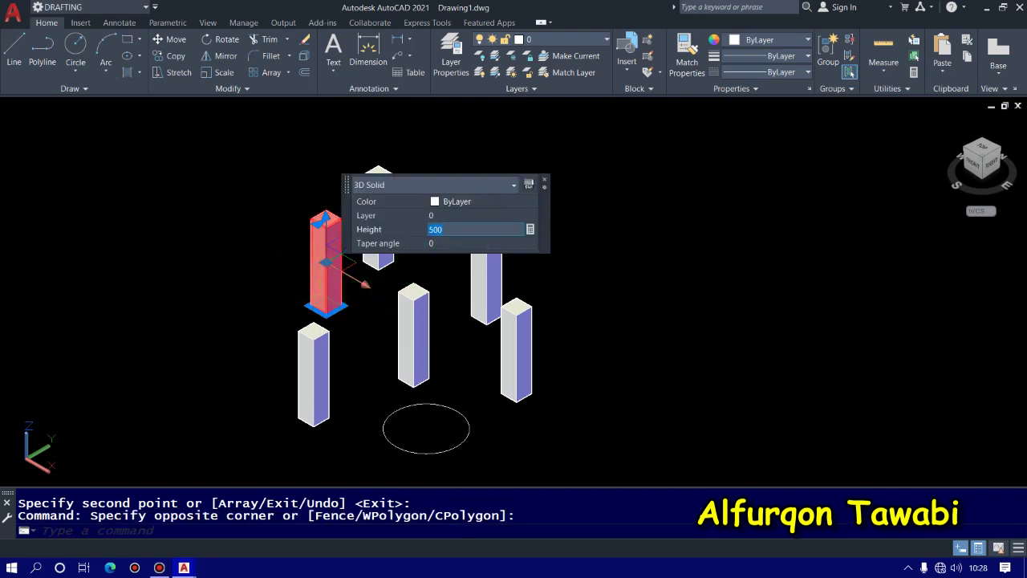
{"action": "type", "text": "1000"}
{"action": "key", "text": "Return"}
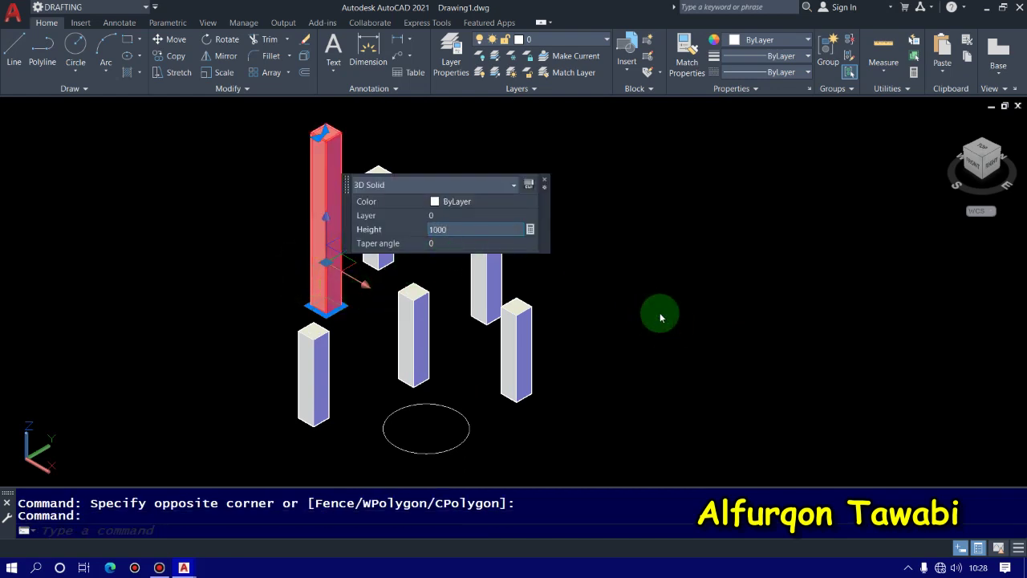
{"action": "key", "text": "Escape"}
{"action": "key", "text": "Escape"}
- Set the height of the rightmost column to 2000 through Quick Properties
{"action": "left_click", "coordinate": [592, 365]}
{"action": "left_click", "coordinate": [510, 346]}
{"action": "left_click", "coordinate": [663, 301]}
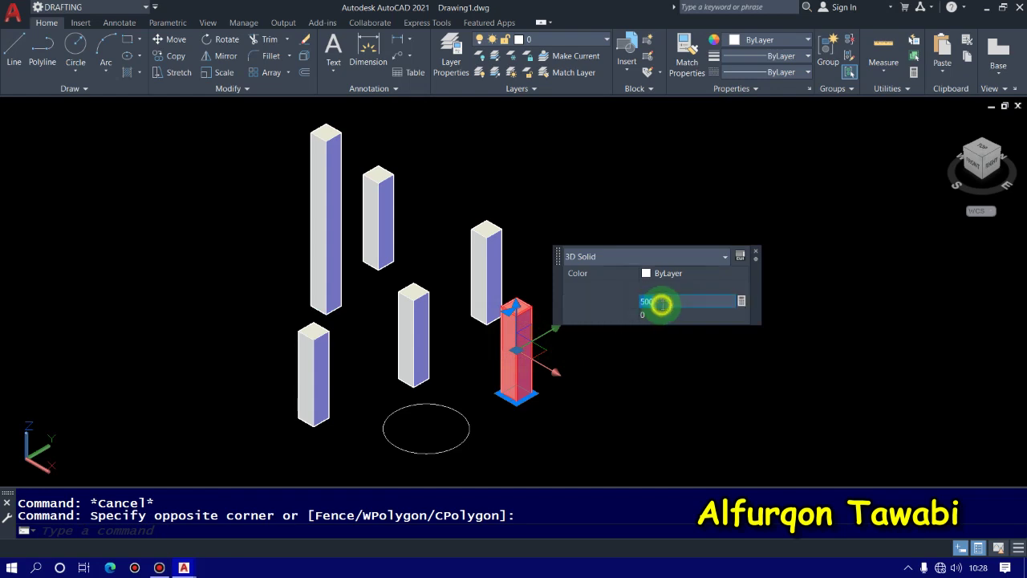
{"action": "type", "text": "2000"}
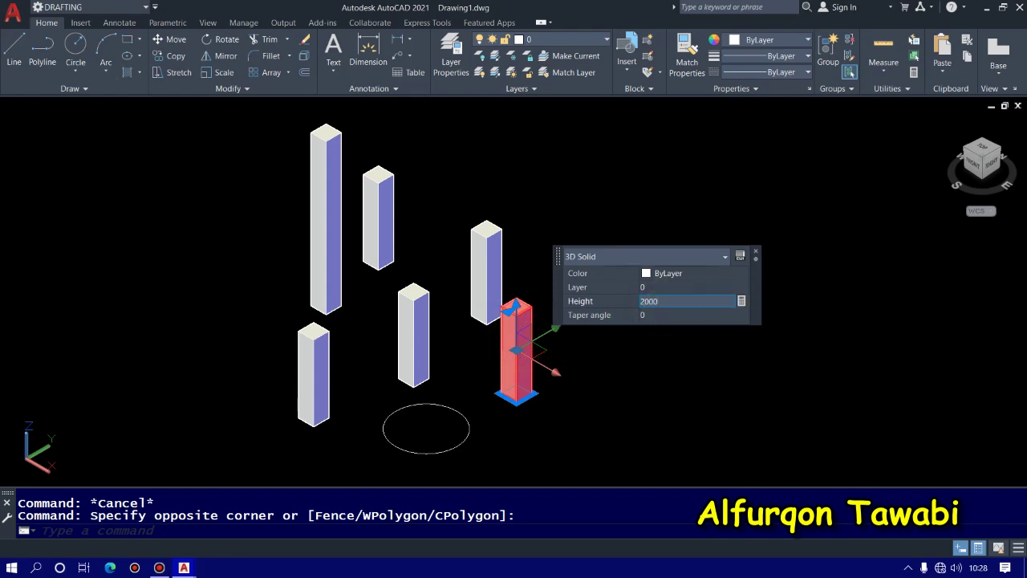
{"action": "key", "text": "Return"}
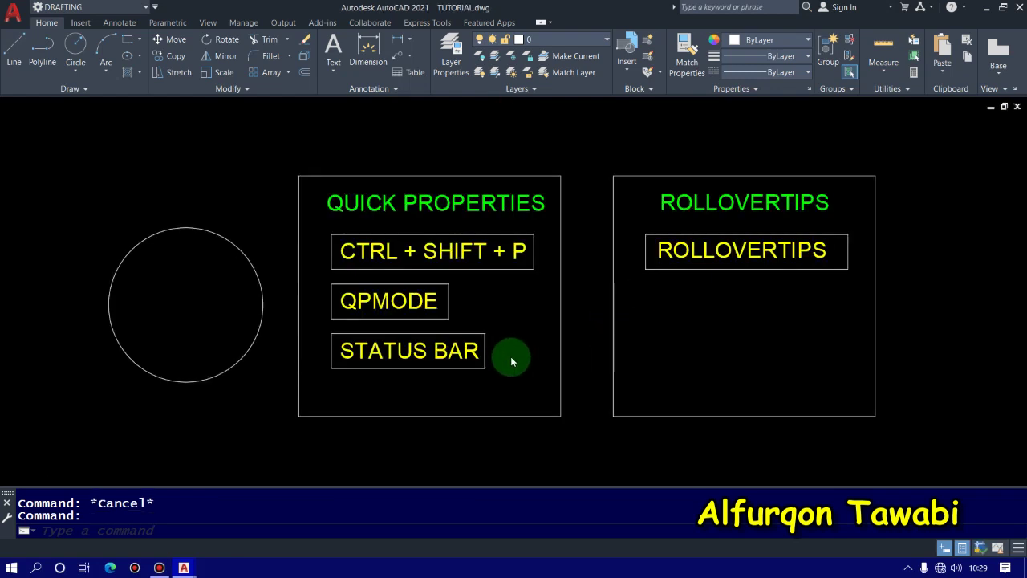
- In TUTORIAL.dwg, open the user interface customization with CUI and show the Quick Properties settings for the Circle object type
{"action": "middle_click_drag", "start_coordinate": [514, 355], "coordinate": [596, 340]}
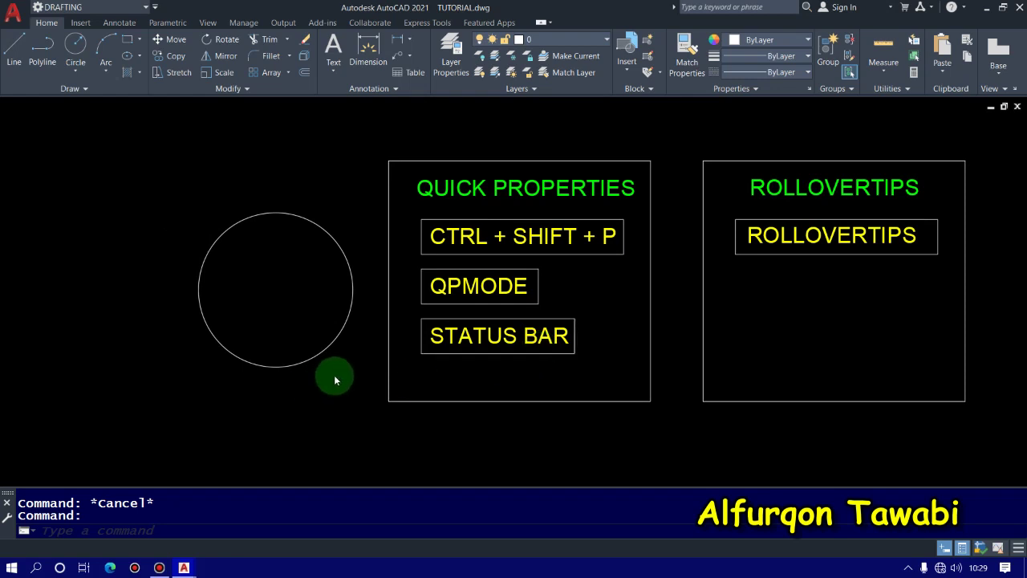
{"action": "type", "text": "CUI"}
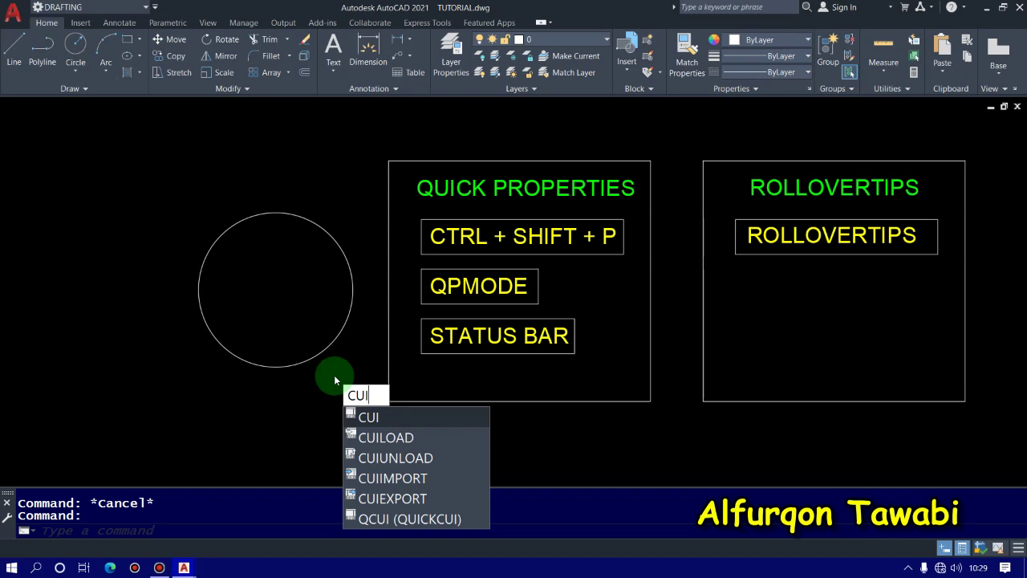
{"action": "key", "text": "Return"}
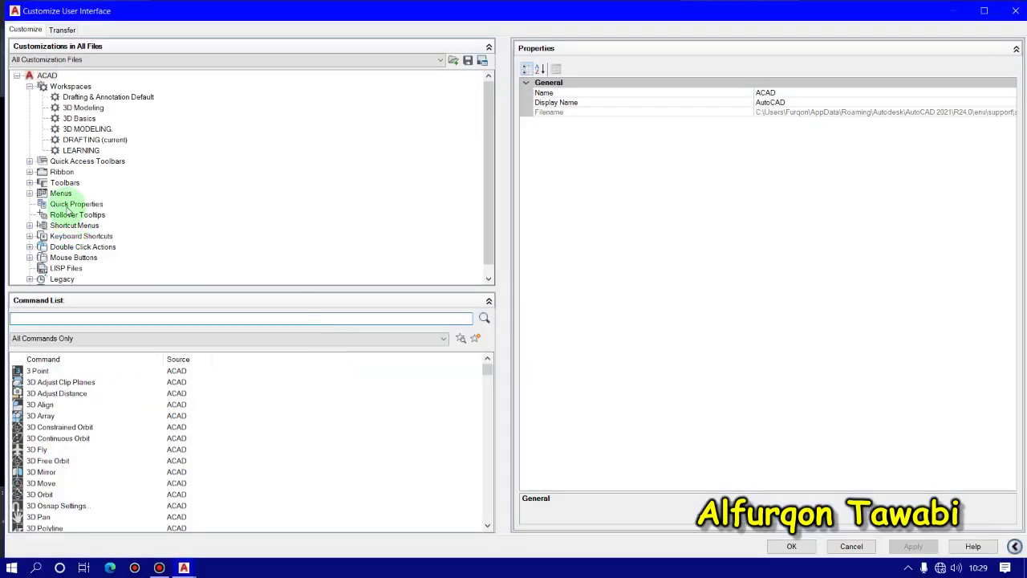
{"action": "left_click", "coordinate": [72, 205]}
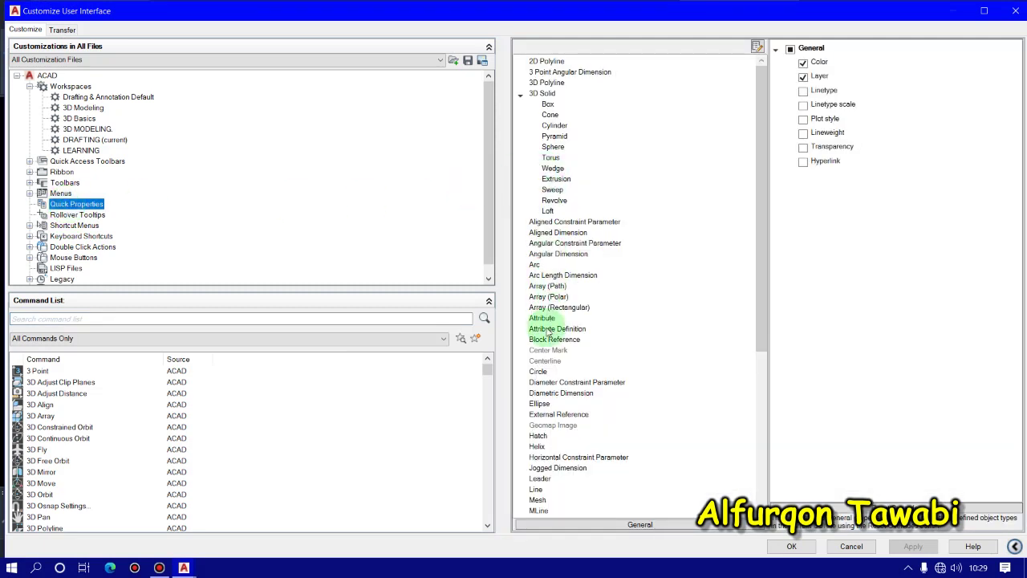
{"action": "left_click", "coordinate": [537, 372]}
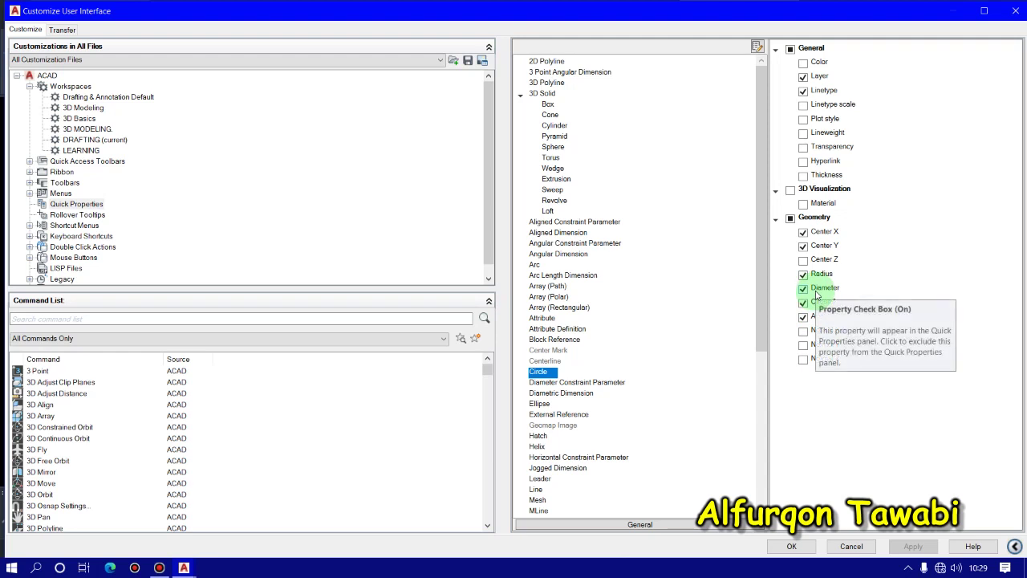
- Include Color among the circle's quick properties, apply the change, and close the customization dialog
{"action": "left_click", "coordinate": [812, 62]}
{"action": "left_click", "coordinate": [913, 546]}
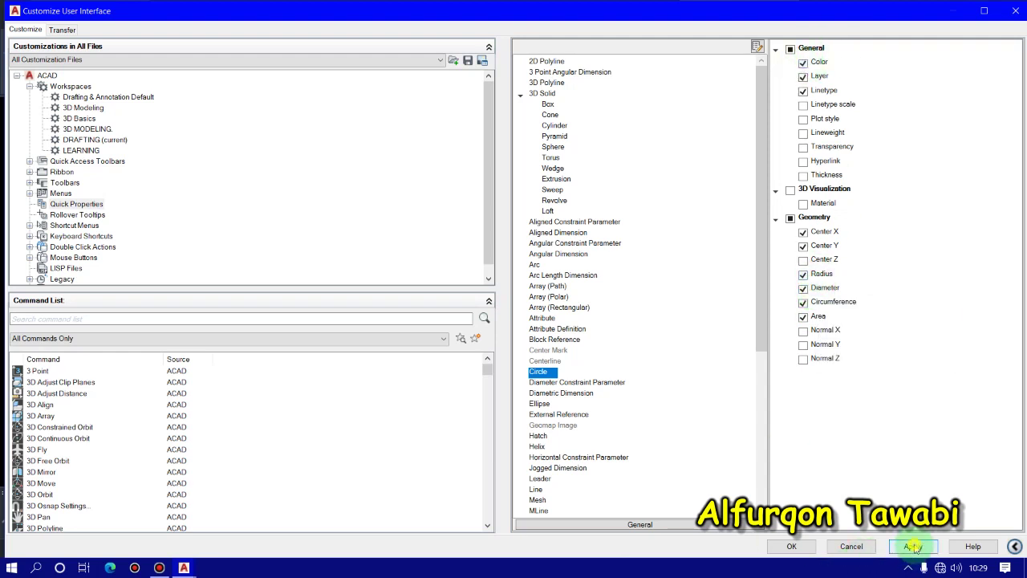
{"action": "left_click", "coordinate": [791, 545]}
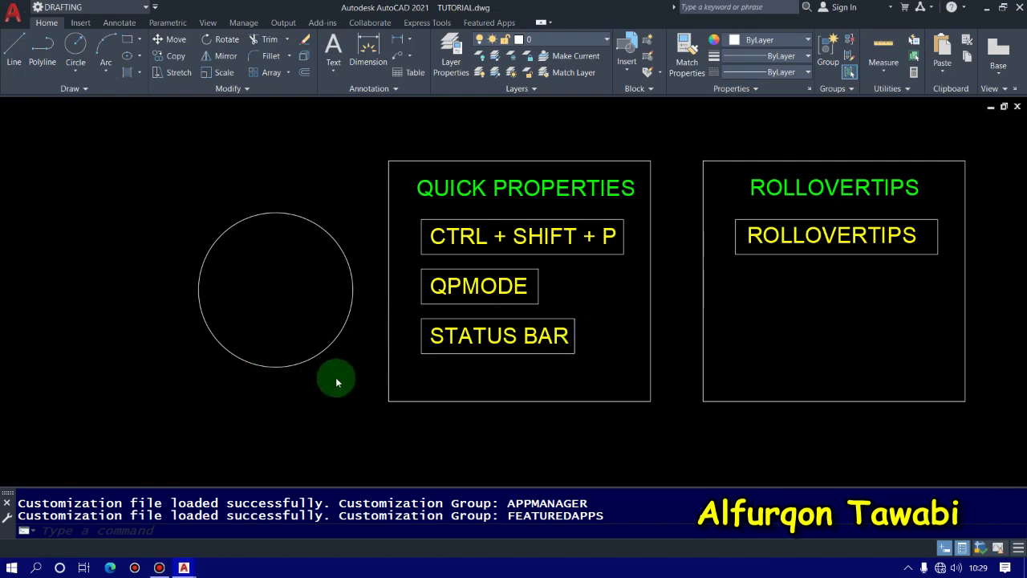
- Set the circle's color to Yellow through Quick Properties, and deselect it
{"action": "left_click", "coordinate": [353, 363]}
{"action": "left_click", "coordinate": [302, 299]}
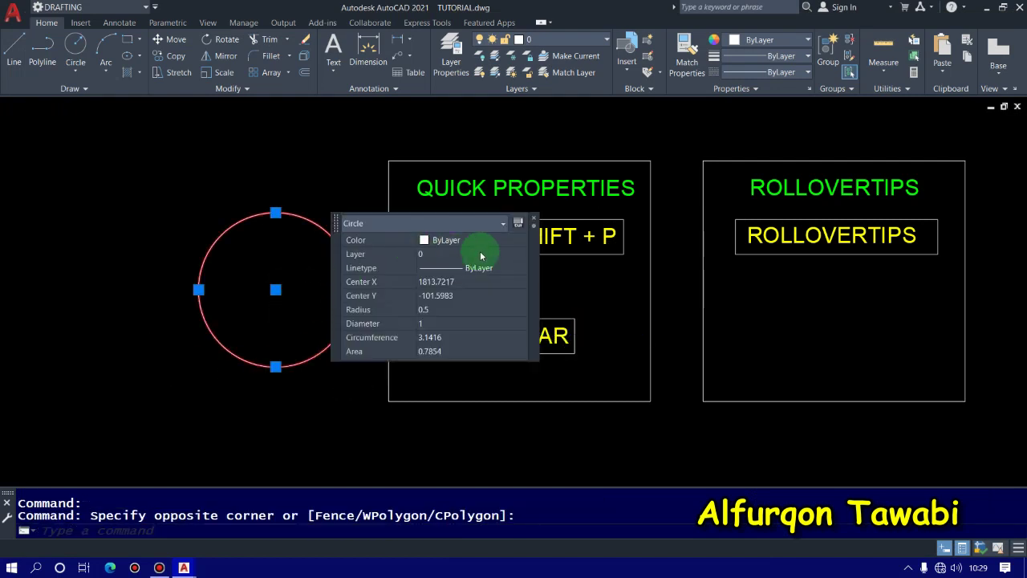
{"action": "left_click", "coordinate": [481, 240]}
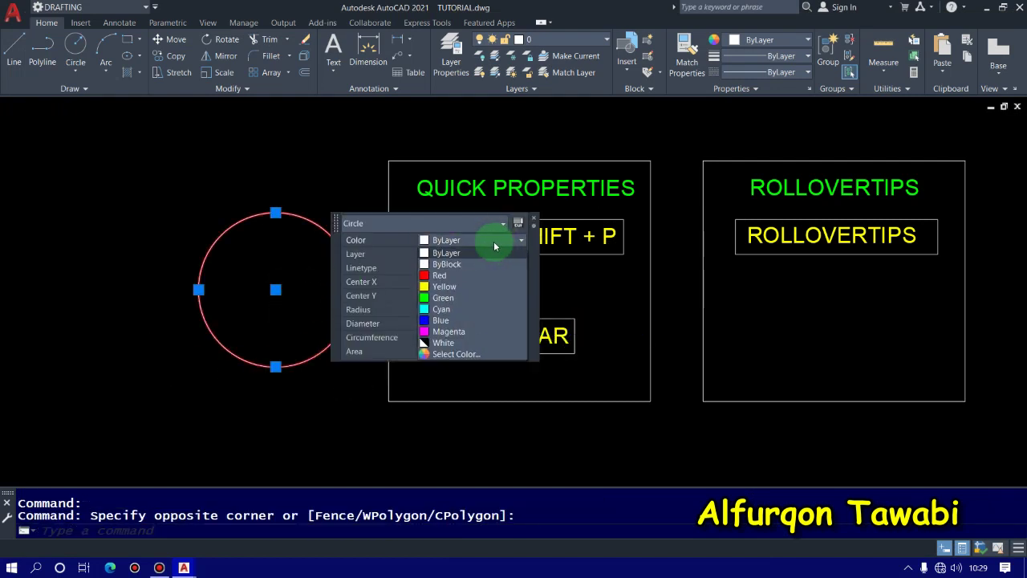
{"action": "left_click", "coordinate": [444, 287]}
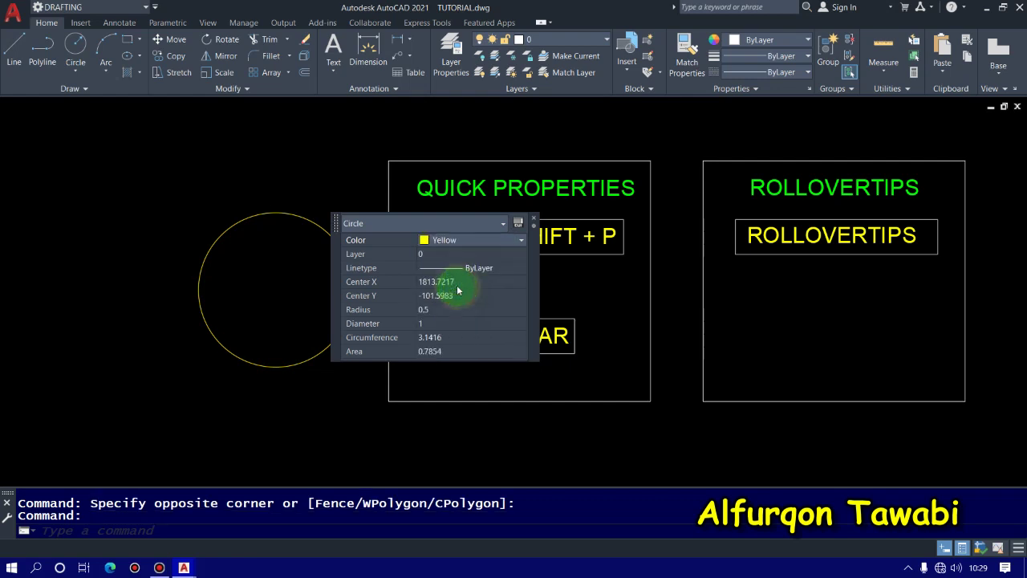
{"action": "left_click", "coordinate": [344, 408]}
{"action": "key", "text": "Escape"}
- Erase the circle beside the QUICK PROPERTIES frame
{"action": "left_click", "coordinate": [344, 367]}
{"action": "left_click", "coordinate": [291, 297]}
{"action": "type", "text": "e"}
{"action": "key", "text": "Return"}
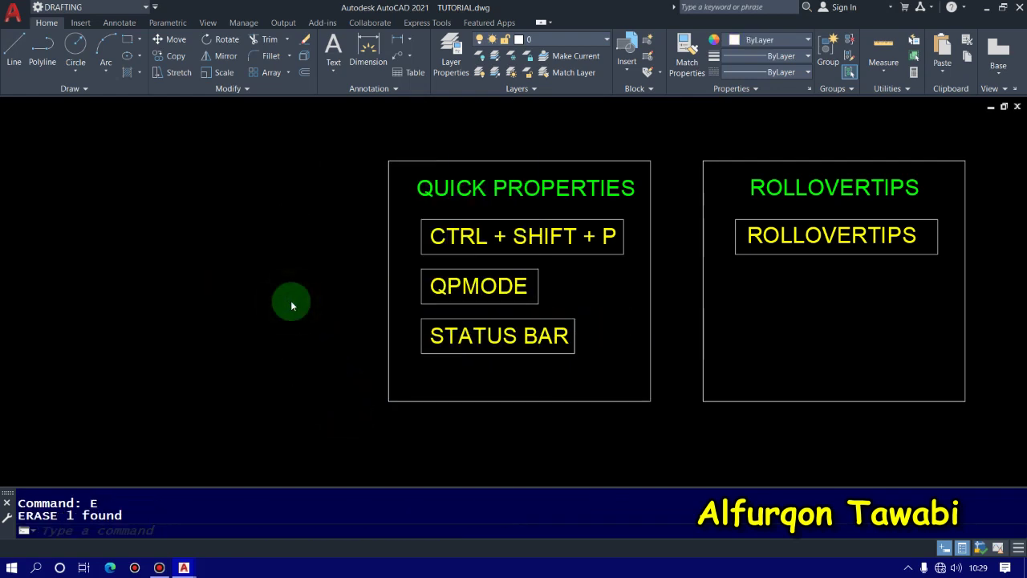
- Open the user interface customization with CUI, review the object types available for Quick Properties, and cancel the dialog
{"action": "type", "text": "cui"}
{"action": "key", "text": "Return"}
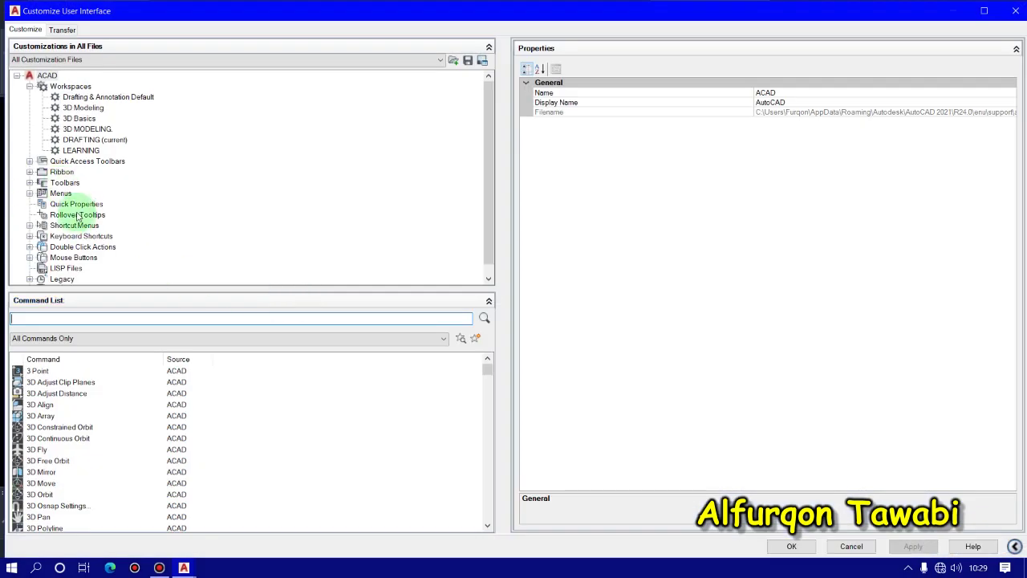
{"action": "left_click", "coordinate": [77, 203]}
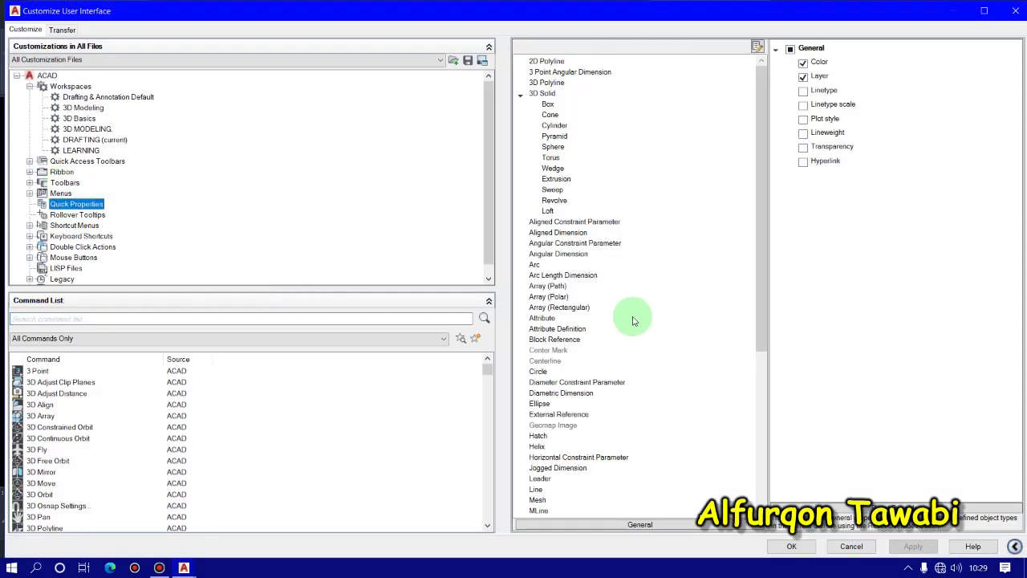
{"action": "left_click_drag", "start_coordinate": [758, 246], "coordinate": [766, 375]}
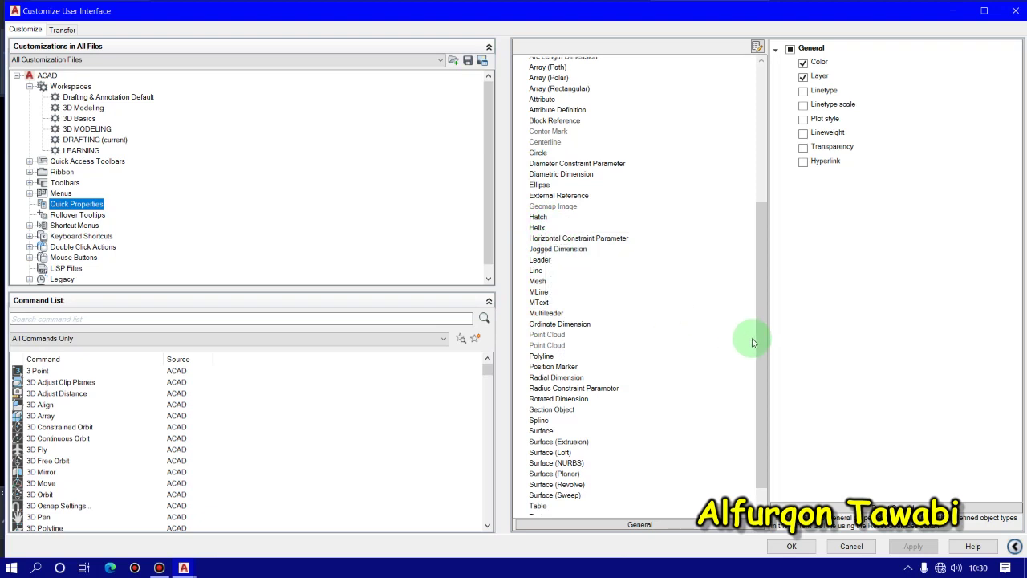
{"action": "left_click_drag", "start_coordinate": [762, 339], "coordinate": [761, 370]}
{"action": "scroll", "coordinate": [634, 166], "scroll_direction": "up", "scroll_amount": 8}
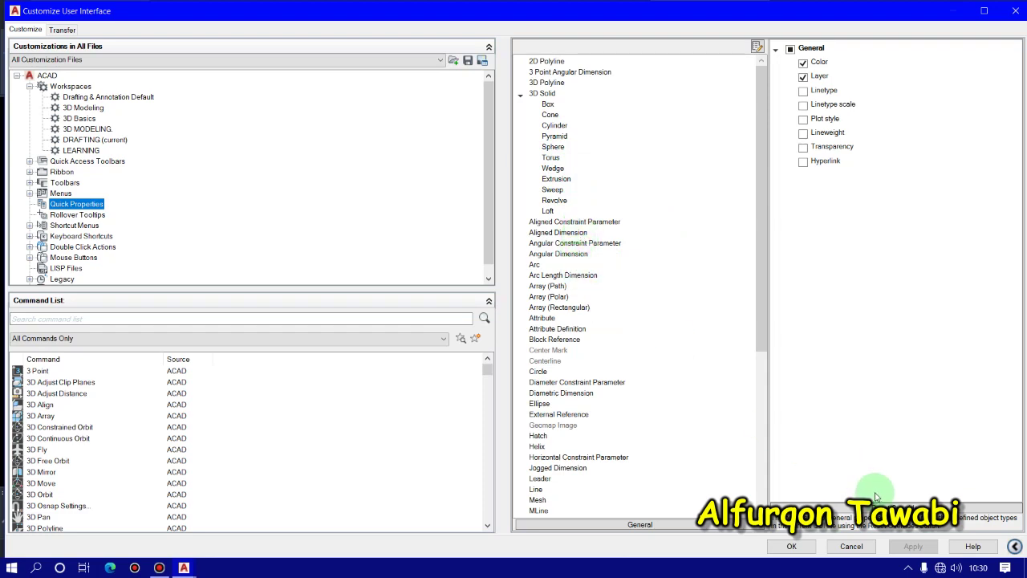
{"action": "left_click", "coordinate": [851, 546]}
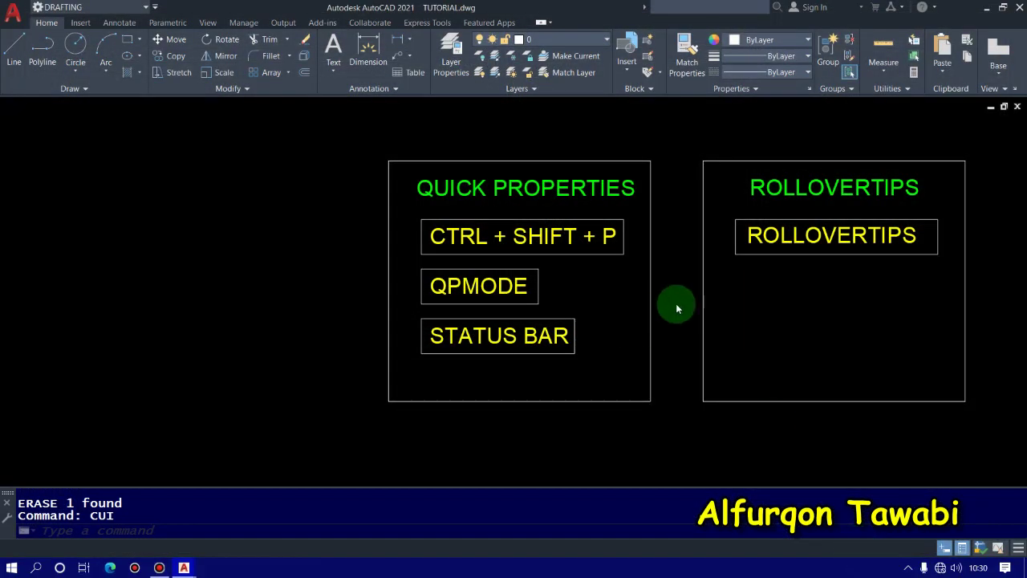
- Turn rollover tips off by setting ROLLOVERTIPS to 0, and check the rectangle around the yellow ROLLOVERTIPS text
{"action": "mouse_move", "coordinate": [677, 304]}
{"action": "middle_mouse_down"}
{"action": "mouse_move", "coordinate": [390, 293]}
{"action": "mouse_move", "coordinate": [373, 329]}
{"action": "mouse_move", "coordinate": [384, 318]}
{"action": "middle_mouse_up"}
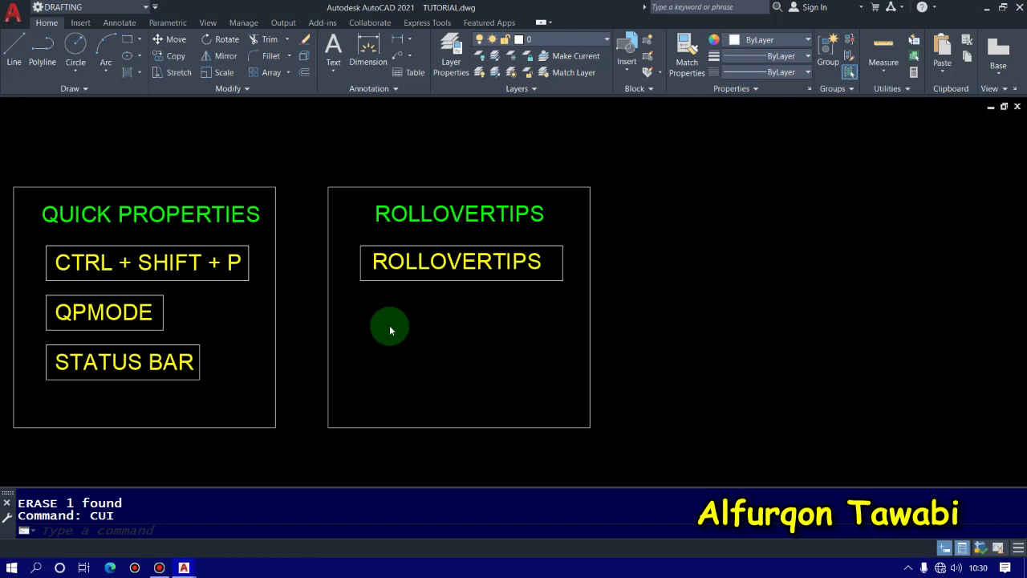
{"action": "scroll", "coordinate": [422, 285], "scroll_direction": "up", "scroll_amount": 2}
{"action": "middle_click_drag", "start_coordinate": [423, 284], "coordinate": [371, 277]}
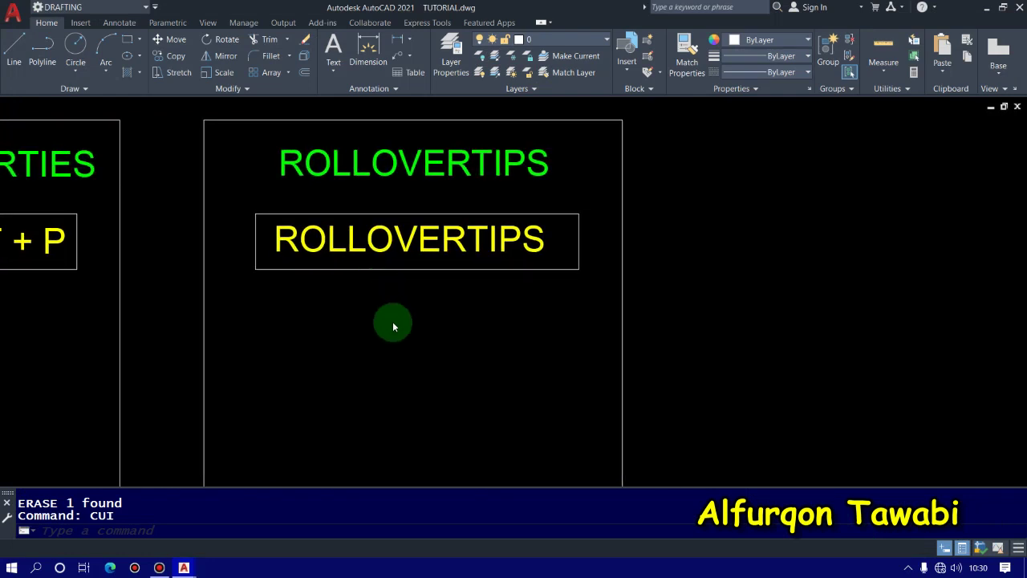
{"action": "middle_click_drag", "start_coordinate": [392, 321], "coordinate": [392, 296]}
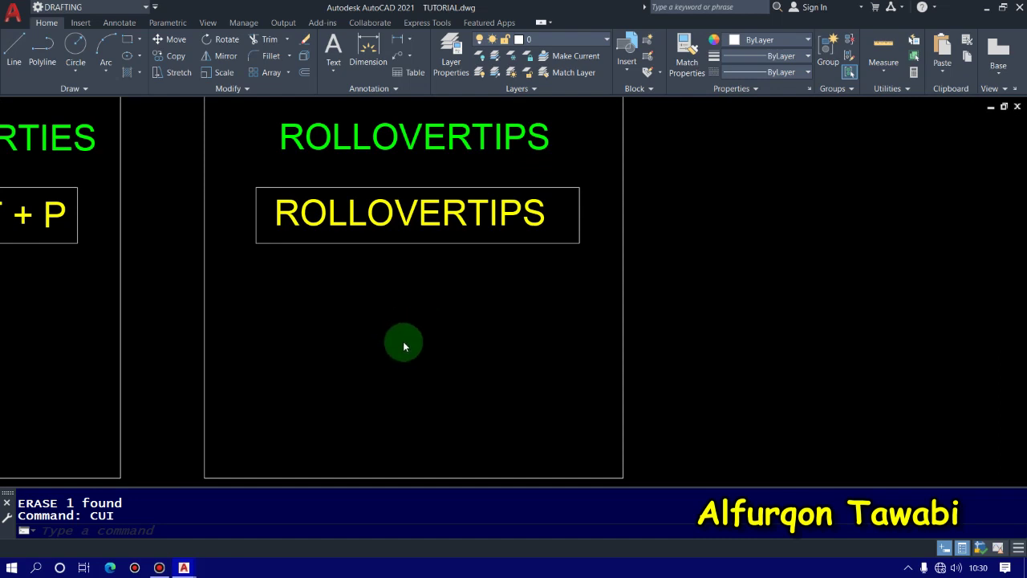
{"action": "type", "text": "rol"}
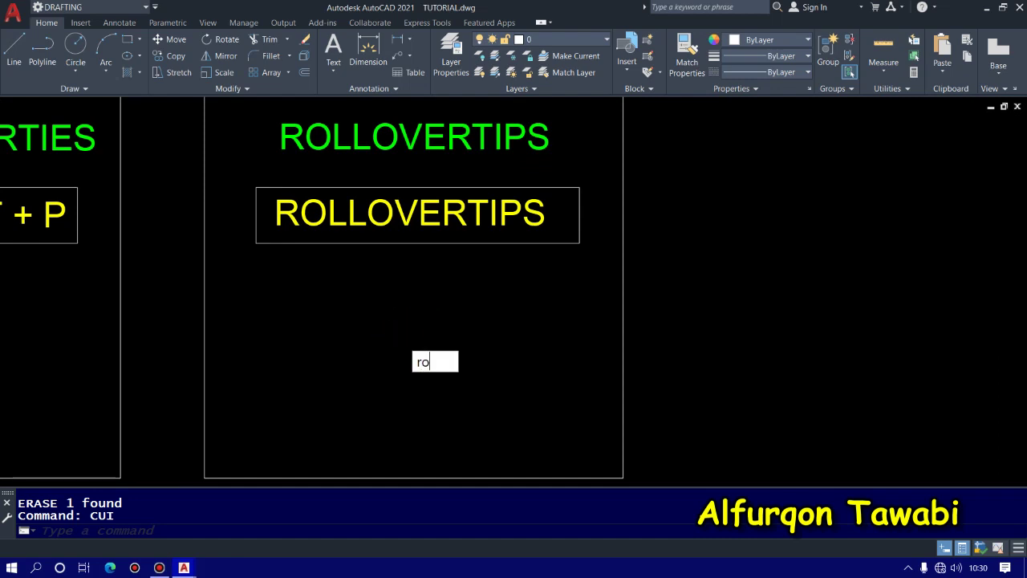
{"action": "key", "text": "Return"}
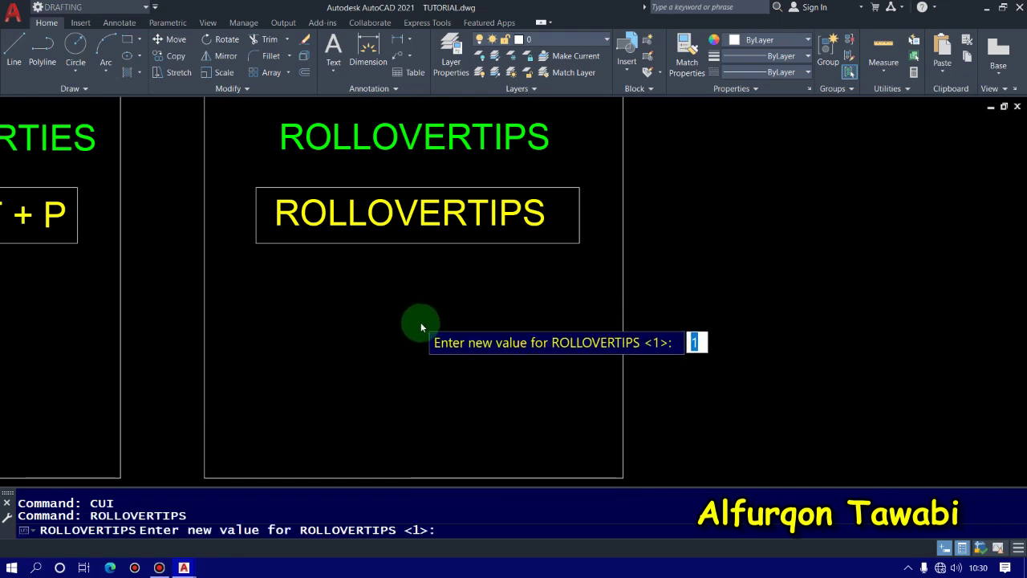
{"action": "type", "text": "0"}
{"action": "key", "text": "Return"}
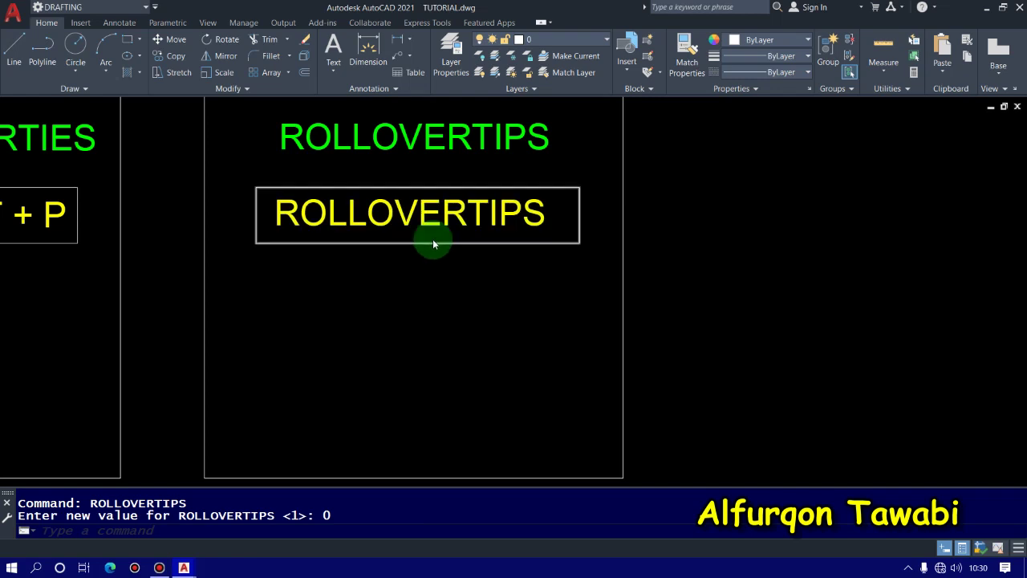
{"action": "key", "text": "Escape"}
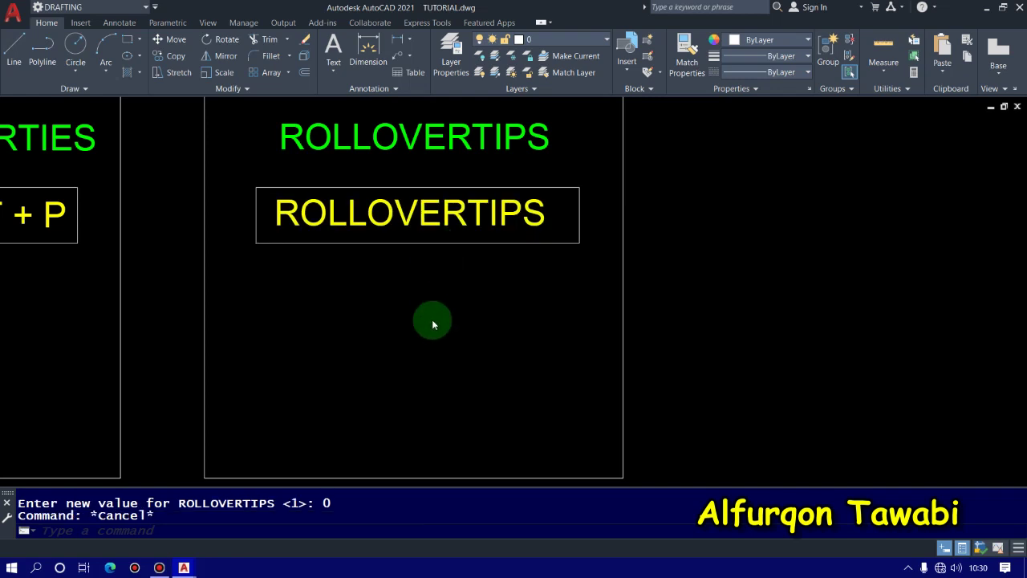
- Turn rollover tips on by setting ROLLOVERTIPS to 1, and display the tip for the rectangle around the yellow ROLLOVERTIPS text
{"action": "key", "text": "Return"}
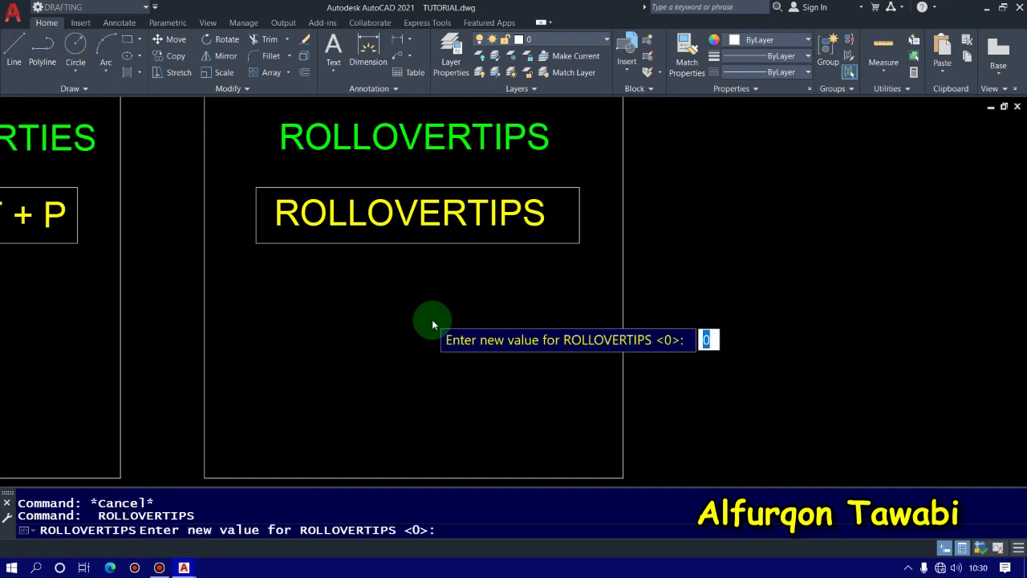
{"action": "key", "text": "Return"}
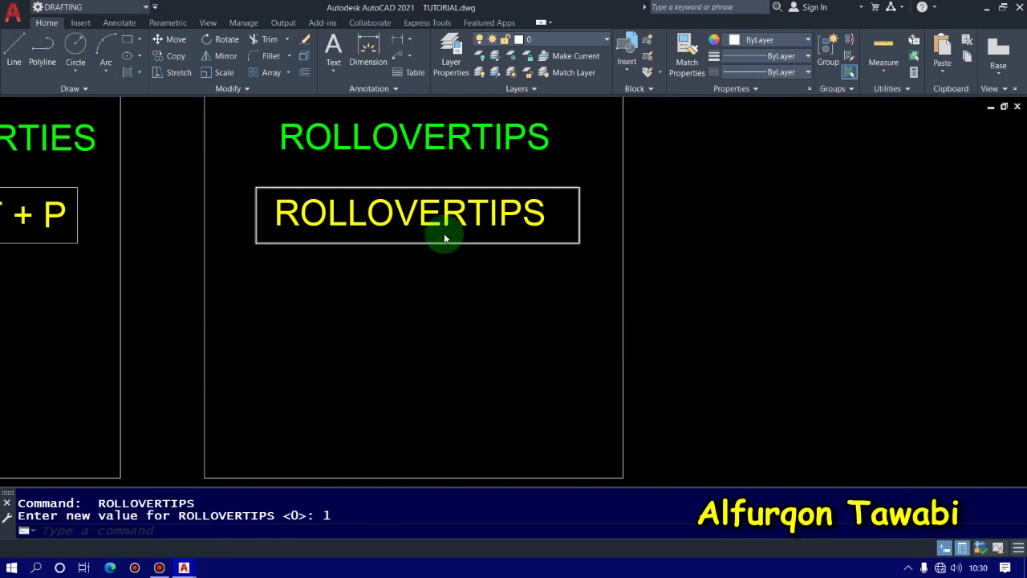
{"action": "mouse_move", "coordinate": [447, 245]}
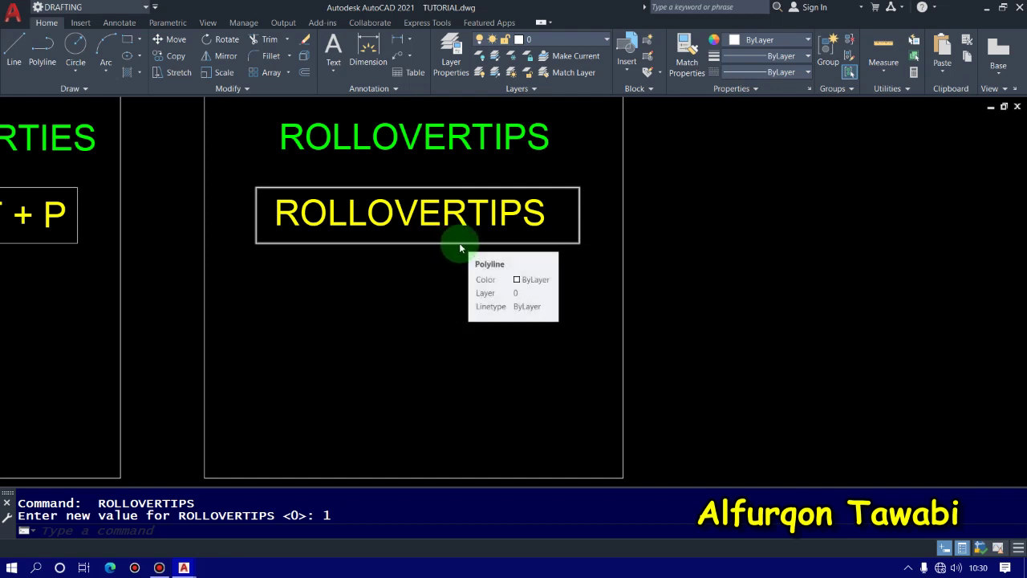
- Open the user interface customization with CUI and show the Rollover Tooltips settings for the Circle object type
{"action": "scroll", "coordinate": [459, 242], "scroll_direction": "down", "scroll_amount": 3}
{"action": "middle_click_drag", "start_coordinate": [433, 270], "coordinate": [529, 285]}
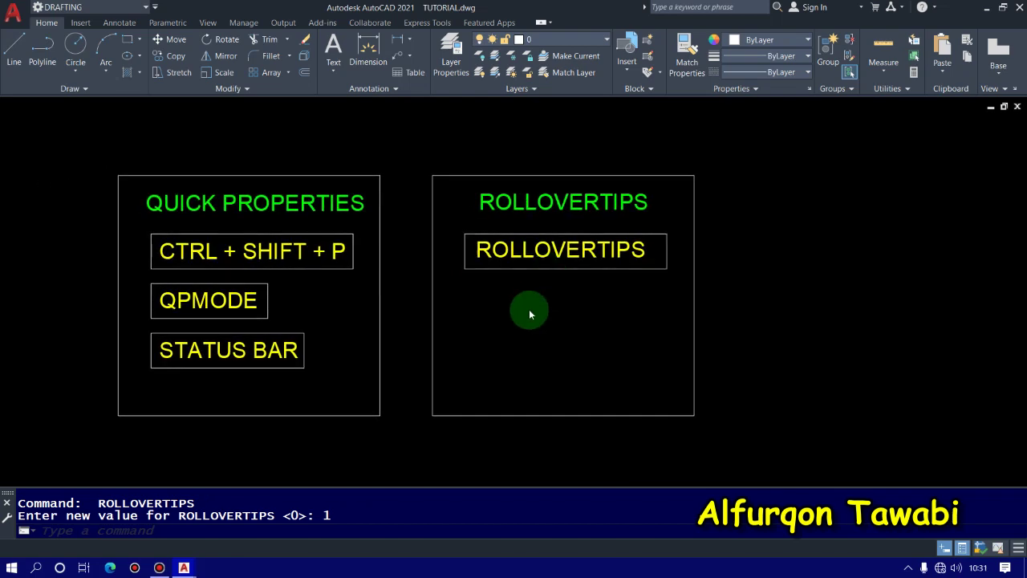
{"action": "type", "text": "cui"}
{"action": "key", "text": "Return"}
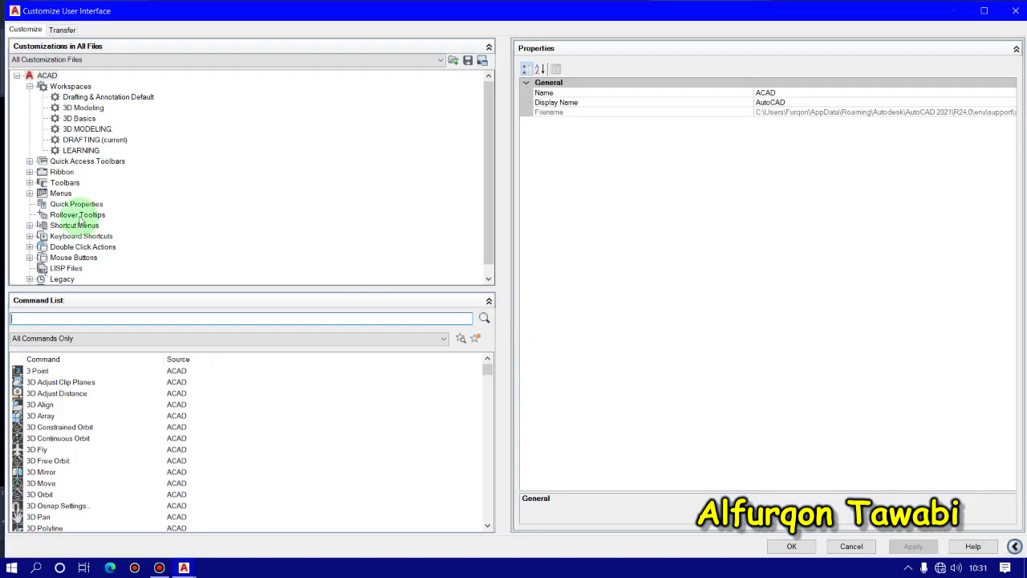
{"action": "left_click", "coordinate": [78, 215]}
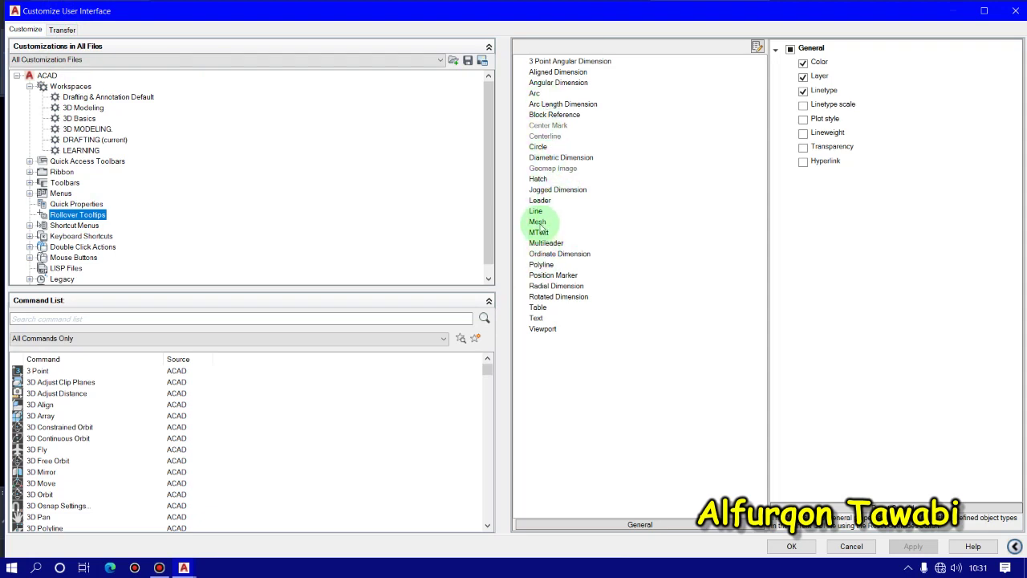
{"action": "left_click", "coordinate": [538, 147]}
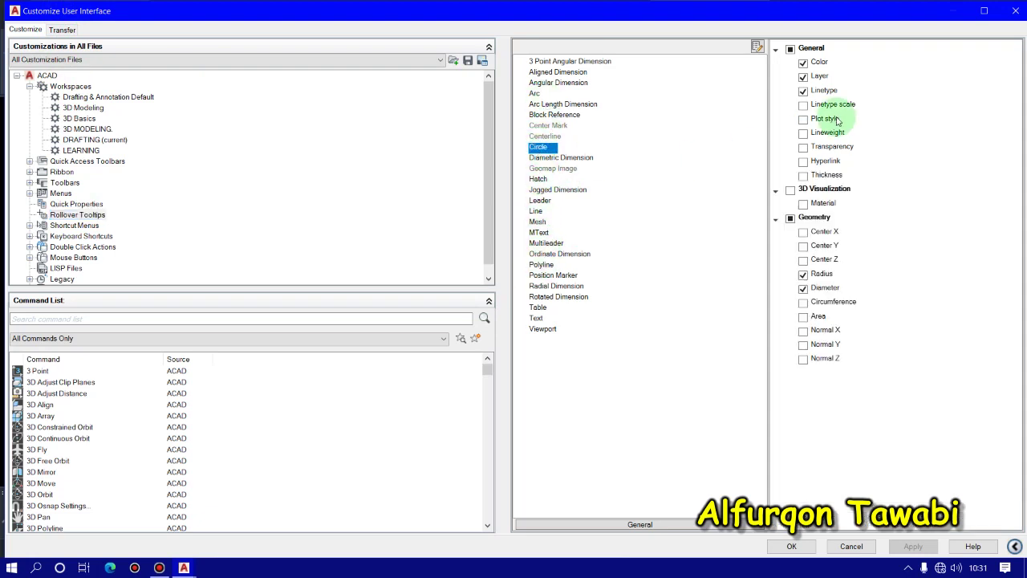
- Exclude Radius and Diameter from the circle's rollover tooltip properties, apply the change, and close the customization dialog
{"action": "left_click", "coordinate": [818, 274]}
{"action": "left_click", "coordinate": [813, 288]}
{"action": "left_click", "coordinate": [915, 546]}
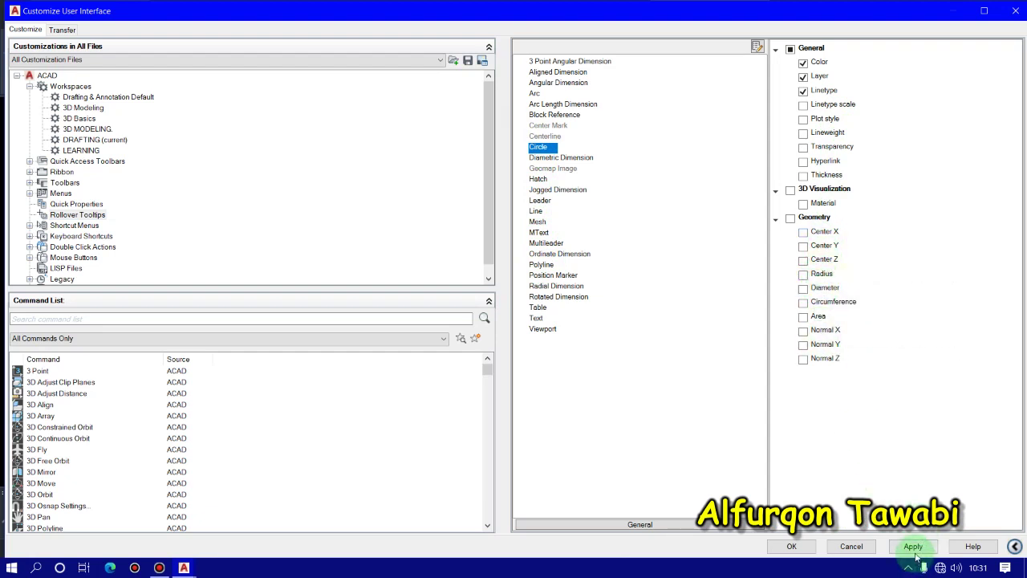
{"action": "left_click", "coordinate": [794, 546]}
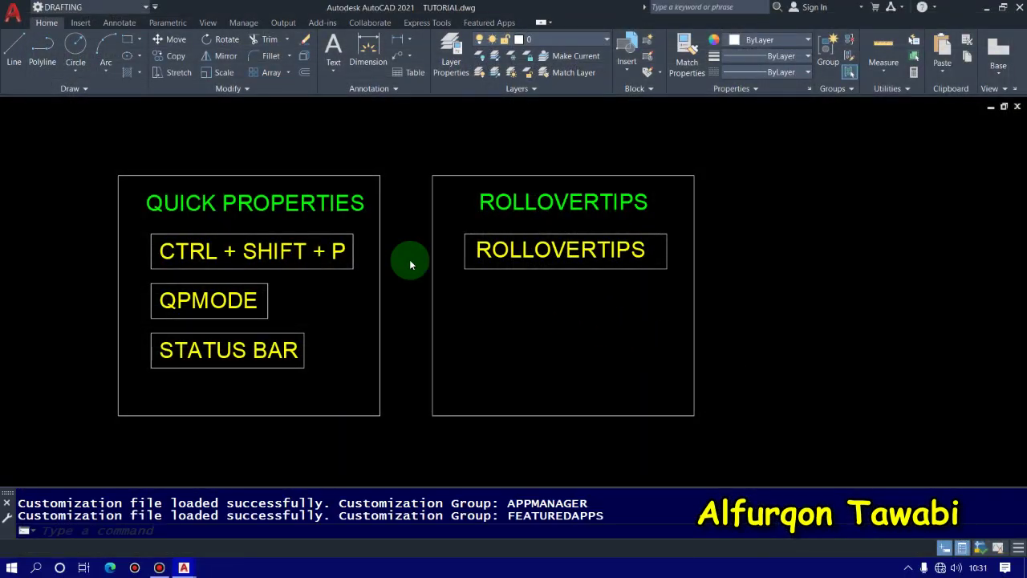
- Draw a small circle below the rectangle around the yellow ROLLOVERTIPS text
{"action": "left_click", "coordinate": [514, 316]}
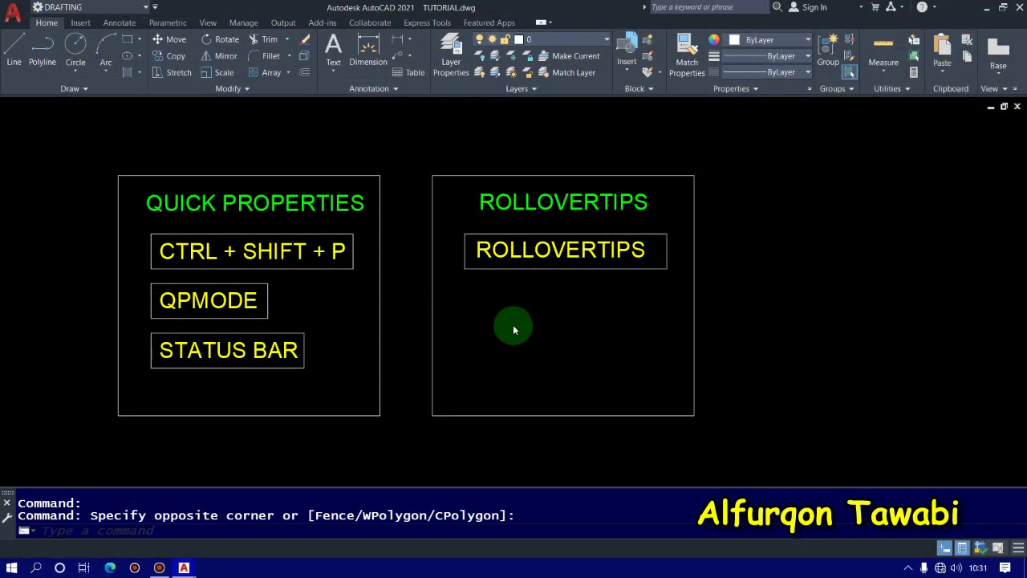
{"action": "type", "text": "c"}
{"action": "key", "text": "space"}
{"action": "left_click", "coordinate": [507, 319]}
{"action": "left_click", "coordinate": [505, 287]}
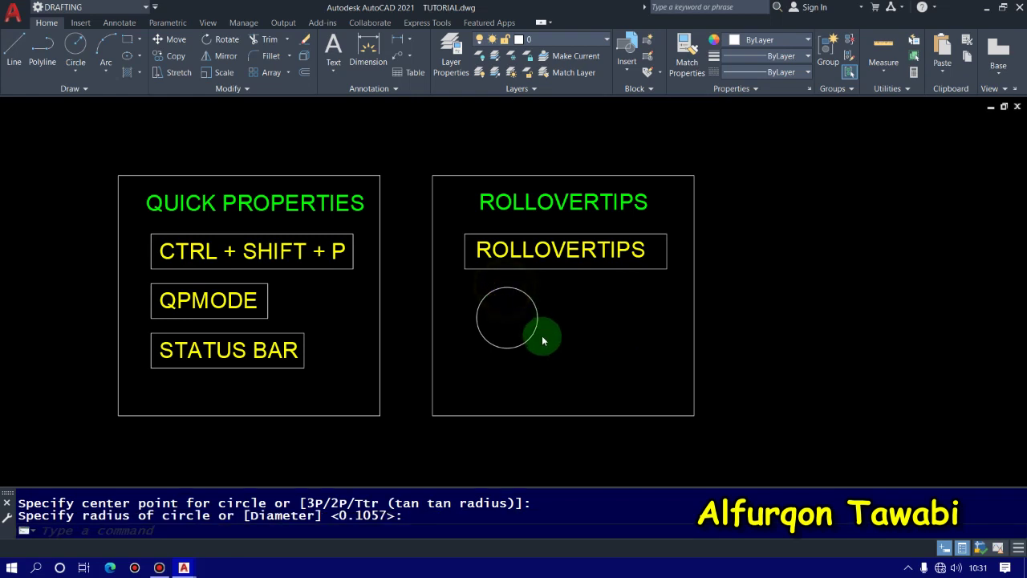
- Display the rollover tips for the new circle and the rectangle above it to compare their properties
{"action": "scroll", "coordinate": [543, 334], "scroll_direction": "up", "scroll_amount": 4}
{"action": "mouse_move", "coordinate": [529, 287]}
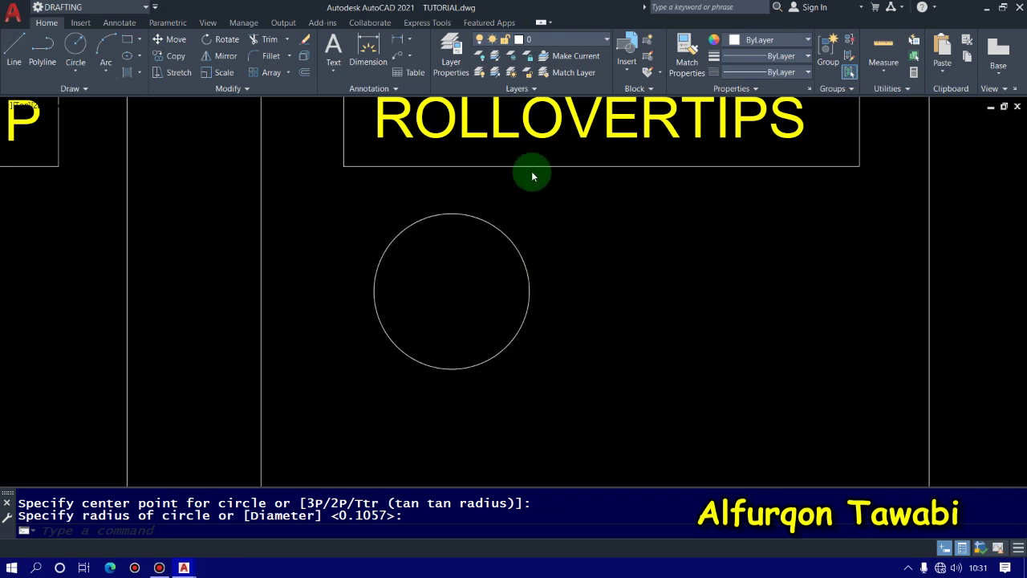
{"action": "mouse_move", "coordinate": [534, 169]}
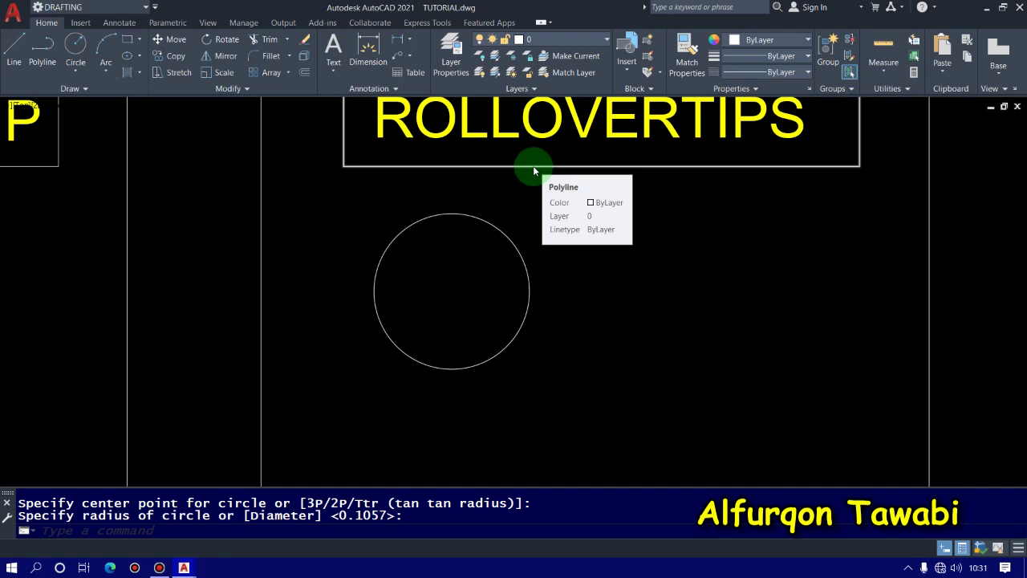
- Reopen the user interface customization with CUI and show the Circle object type's settings under Rollover Tooltips
{"action": "scroll", "coordinate": [544, 286], "scroll_direction": "down", "scroll_amount": 5}
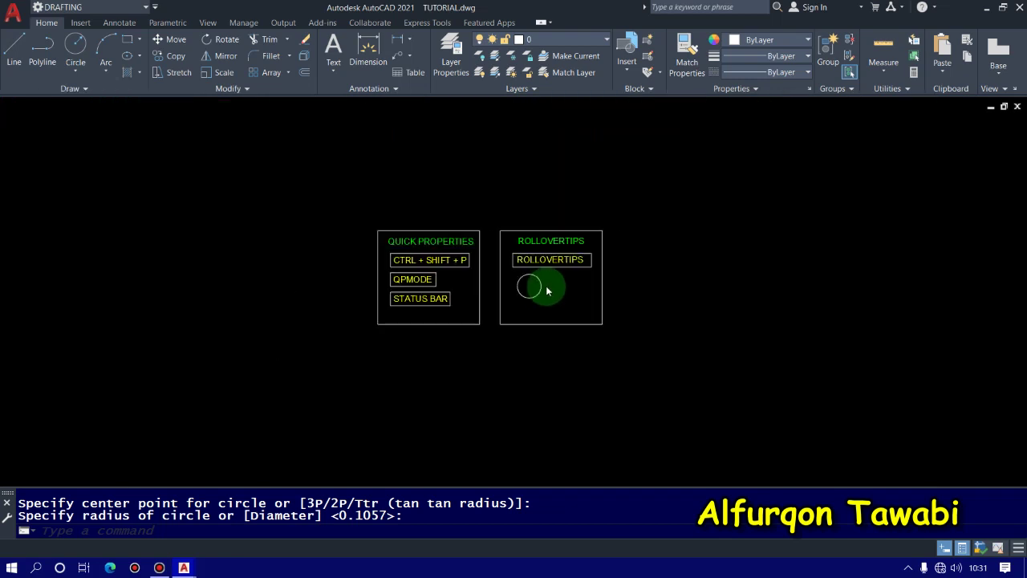
{"action": "scroll", "coordinate": [492, 283], "scroll_direction": "up", "scroll_amount": 3}
{"action": "mouse_move", "coordinate": [492, 283]}
{"action": "middle_mouse_down"}
{"action": "mouse_move", "coordinate": [490, 317]}
{"action": "mouse_move", "coordinate": [522, 319]}
{"action": "middle_mouse_up"}
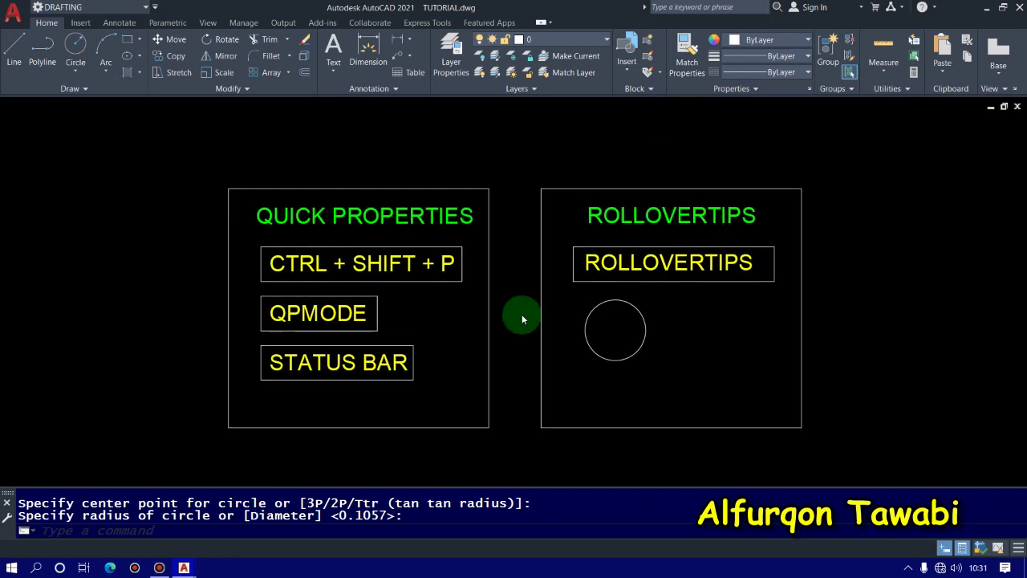
{"action": "type", "text": "cui"}
{"action": "key", "text": "Return"}
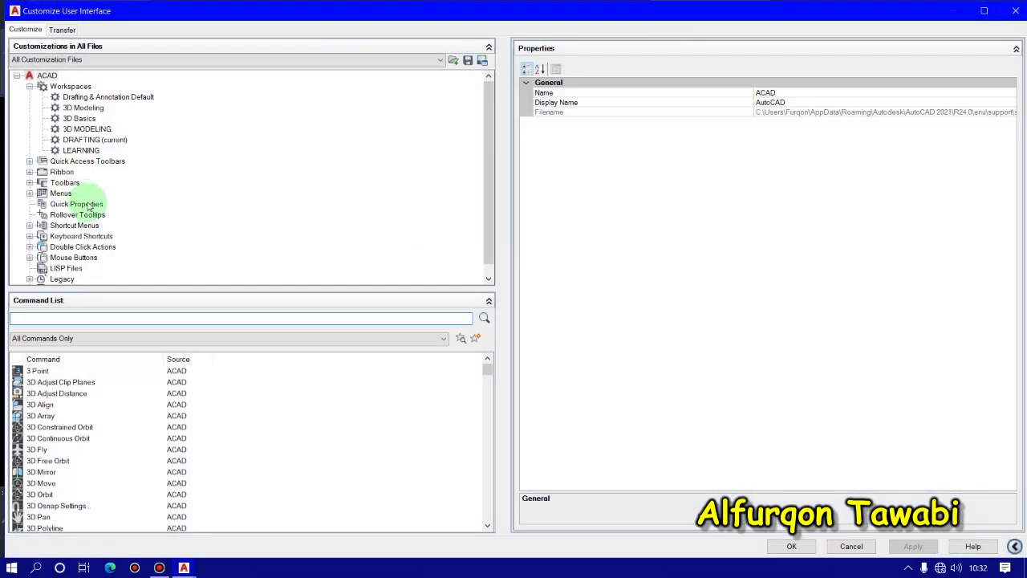
{"action": "left_click", "coordinate": [83, 204]}
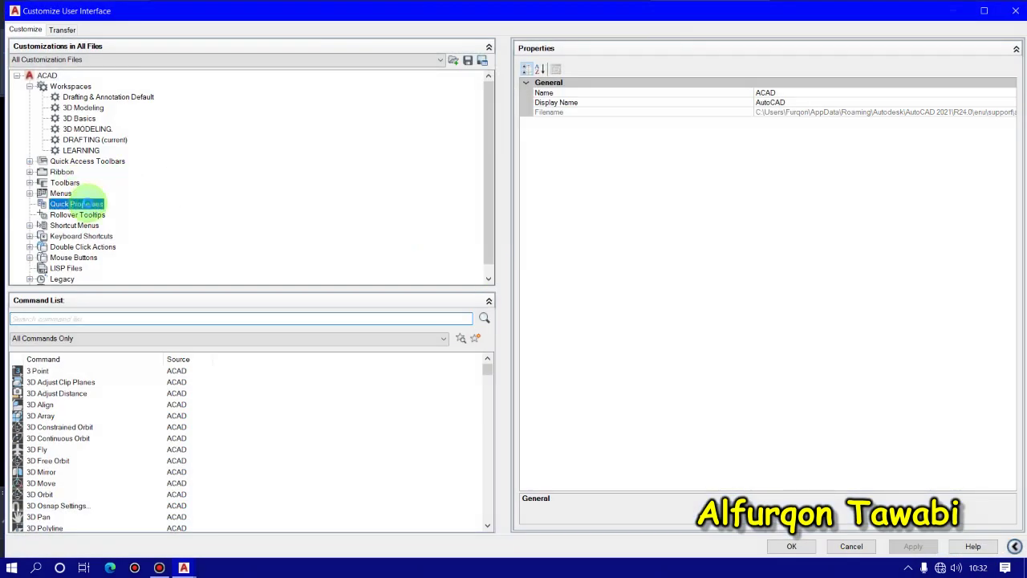
{"action": "left_click", "coordinate": [84, 215]}
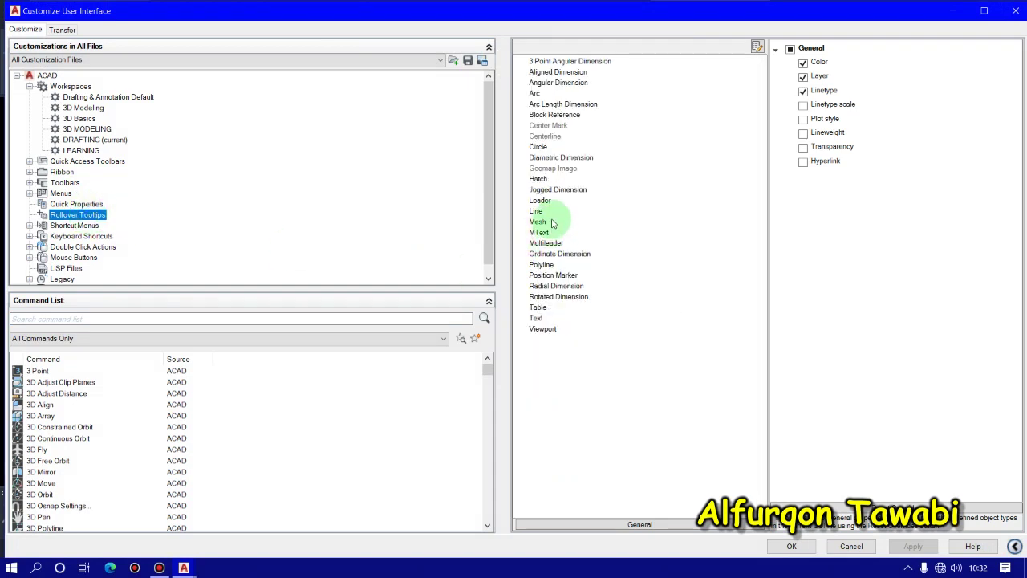
{"action": "left_click", "coordinate": [540, 148]}
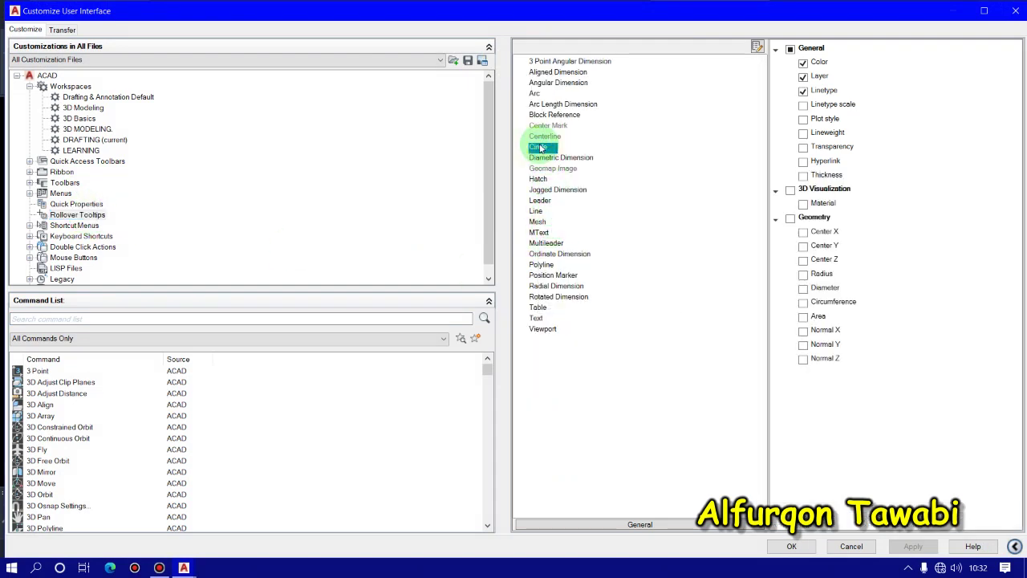
- Review the available rollover tooltip properties for the Text, Line and Leader object types, and close the customization dialog without changes
{"action": "left_click", "coordinate": [537, 317]}
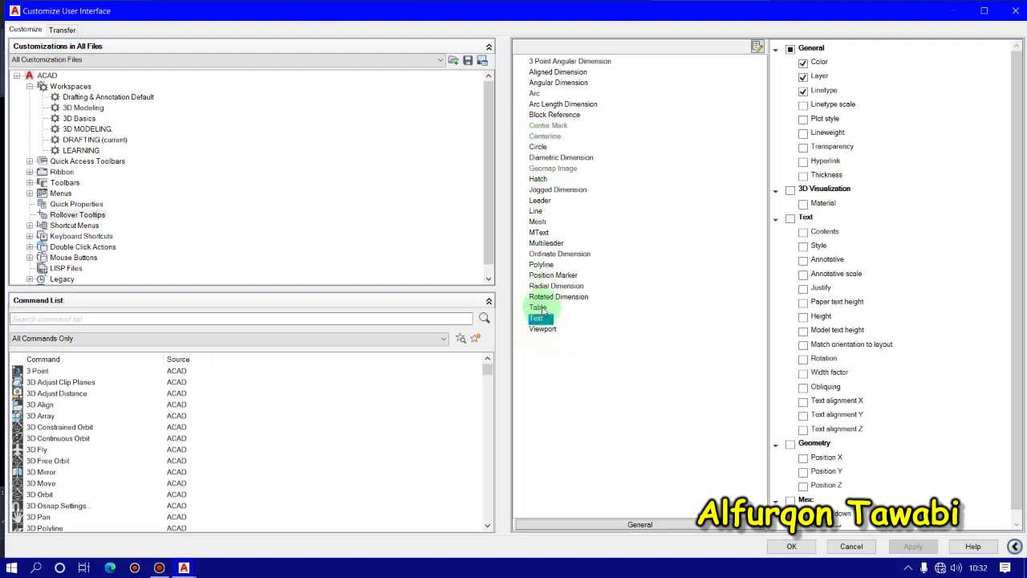
{"action": "left_click", "coordinate": [536, 211]}
{"action": "left_click", "coordinate": [540, 201]}
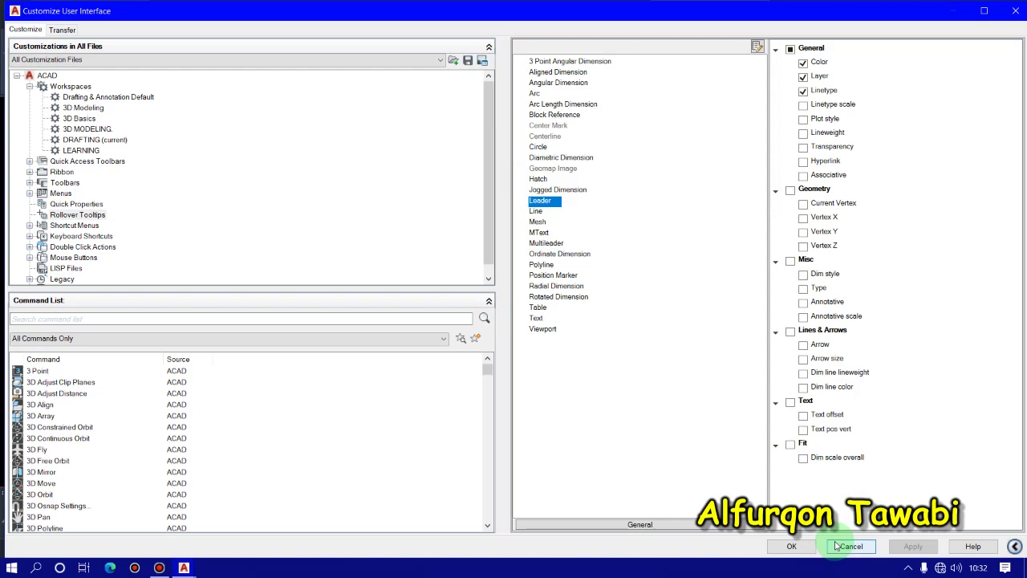
{"action": "left_click", "coordinate": [1012, 10]}
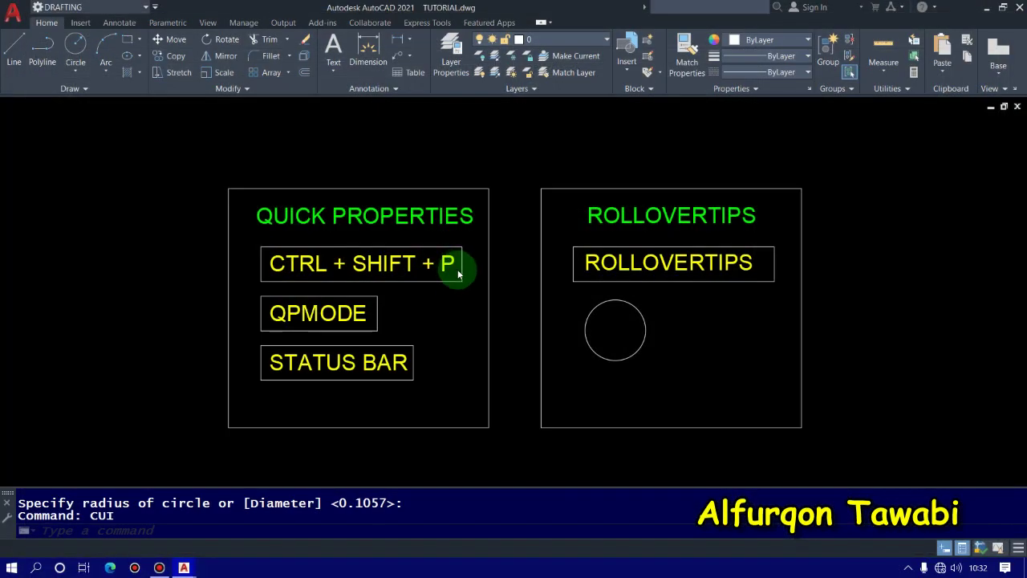
- Display the yellow ROLLOVERTIPS text's rollover tip and its Quick Properties to compare them, and clear the selection
{"action": "mouse_move", "coordinate": [619, 349]}
{"action": "middle_mouse_down"}
{"action": "mouse_move", "coordinate": [440, 317]}
{"action": "mouse_move", "coordinate": [451, 277]}
{"action": "middle_mouse_up"}
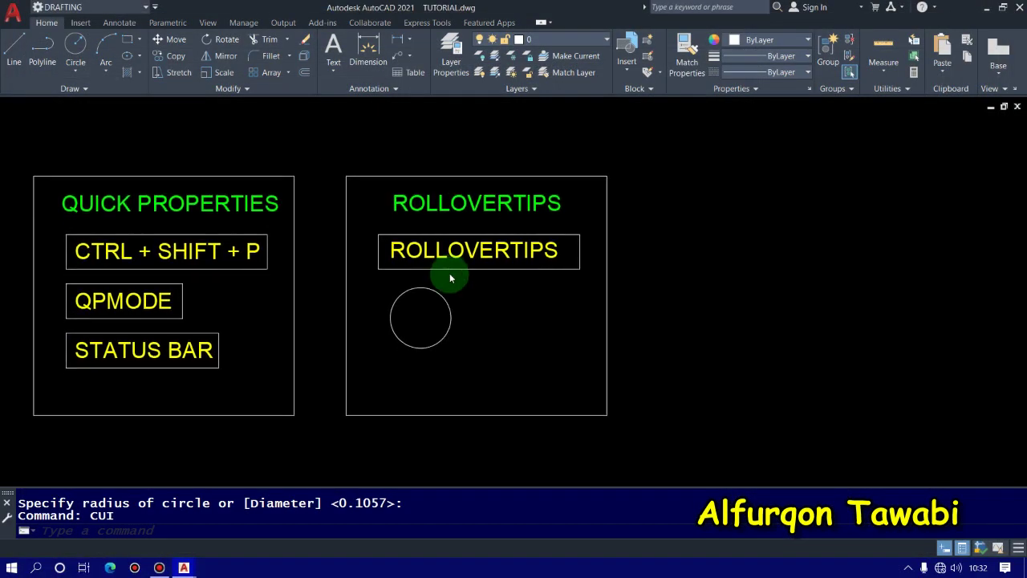
{"action": "mouse_move", "coordinate": [446, 257]}
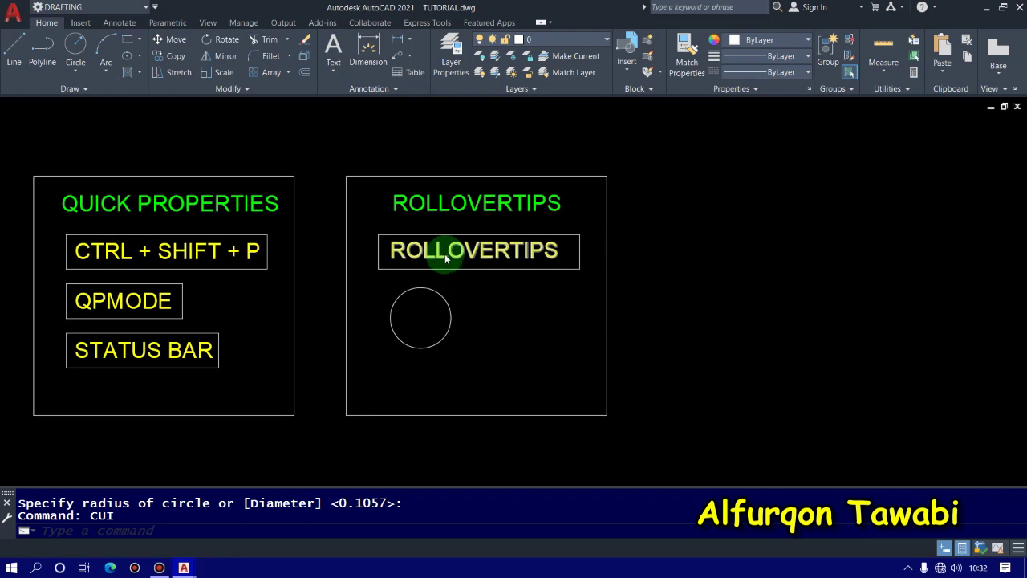
{"action": "mouse_move", "coordinate": [474, 254]}
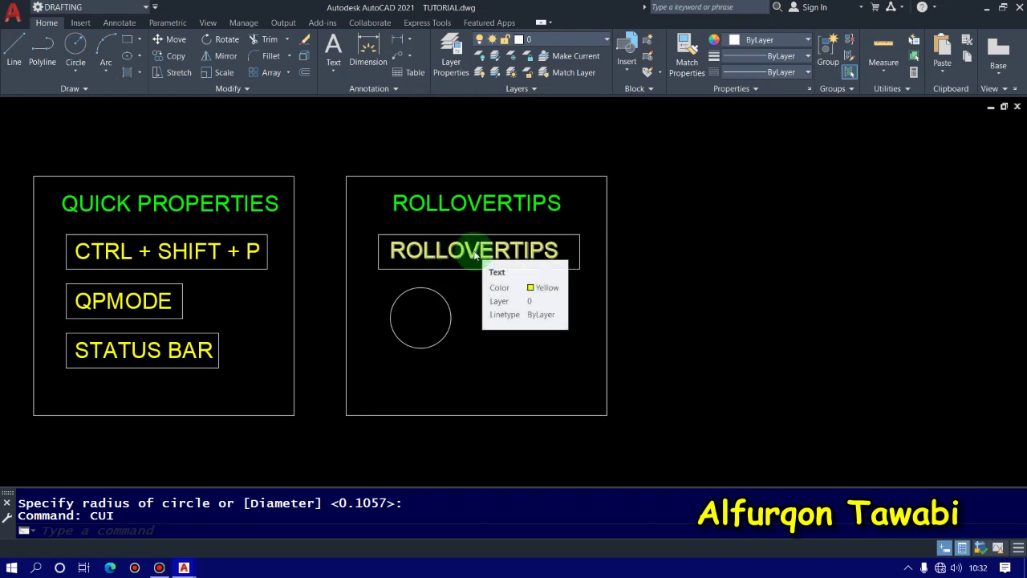
{"action": "left_click", "coordinate": [333, 69]}
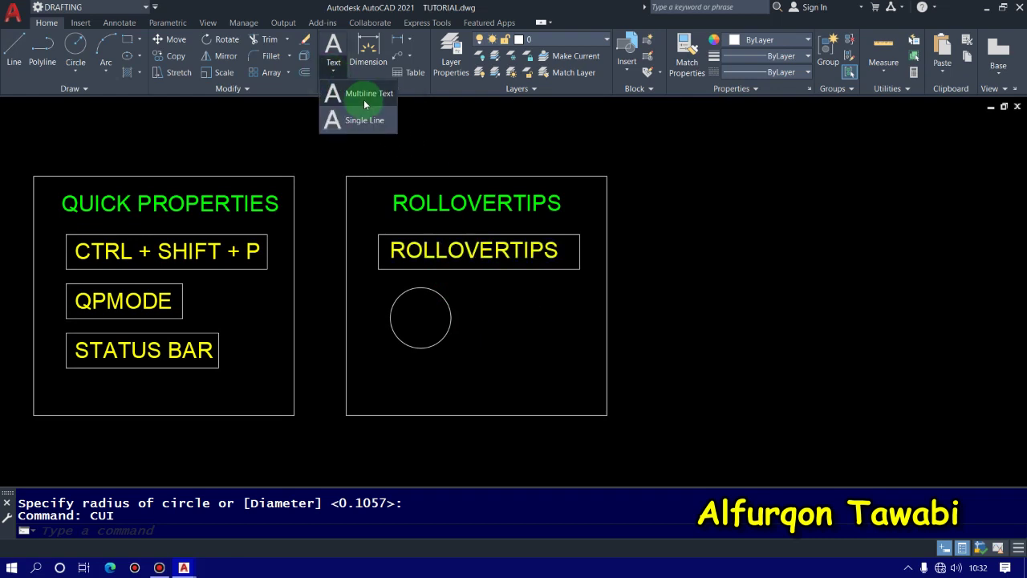
{"action": "left_click", "coordinate": [466, 251]}
{"action": "left_click", "coordinate": [467, 250]}
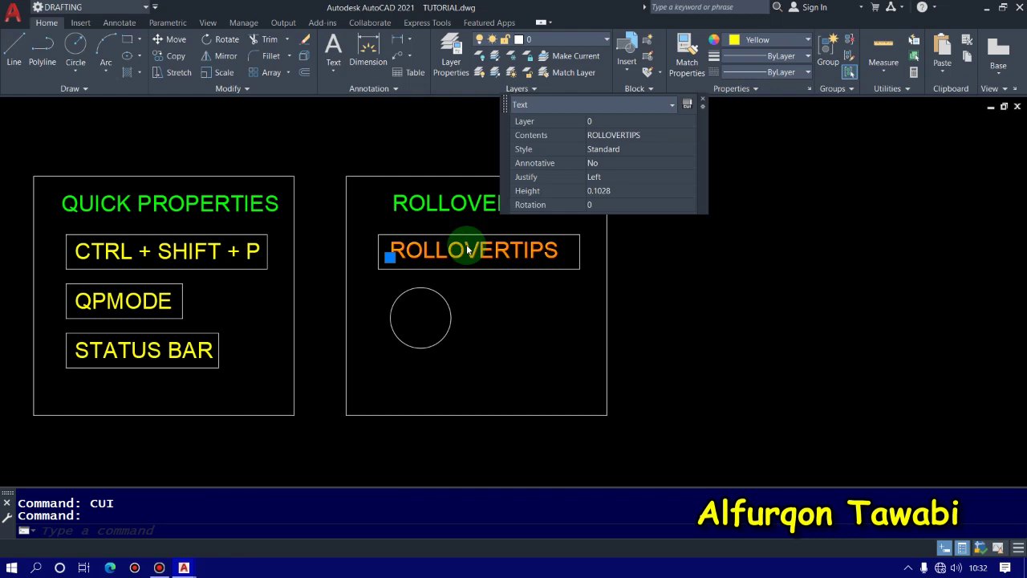
{"action": "key", "text": "Escape"}
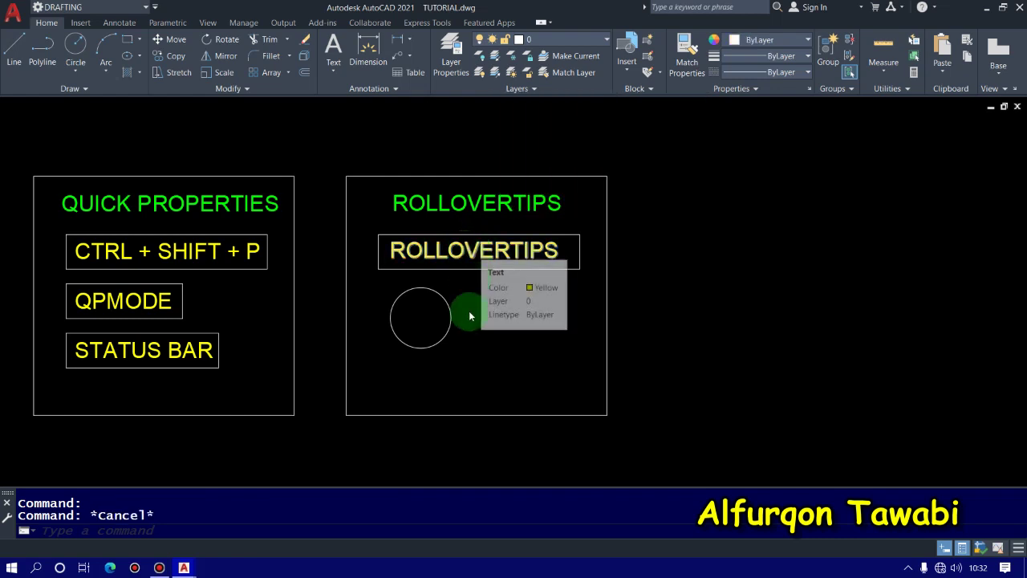
{"action": "middle_click_drag", "start_coordinate": [388, 349], "coordinate": [528, 349]}
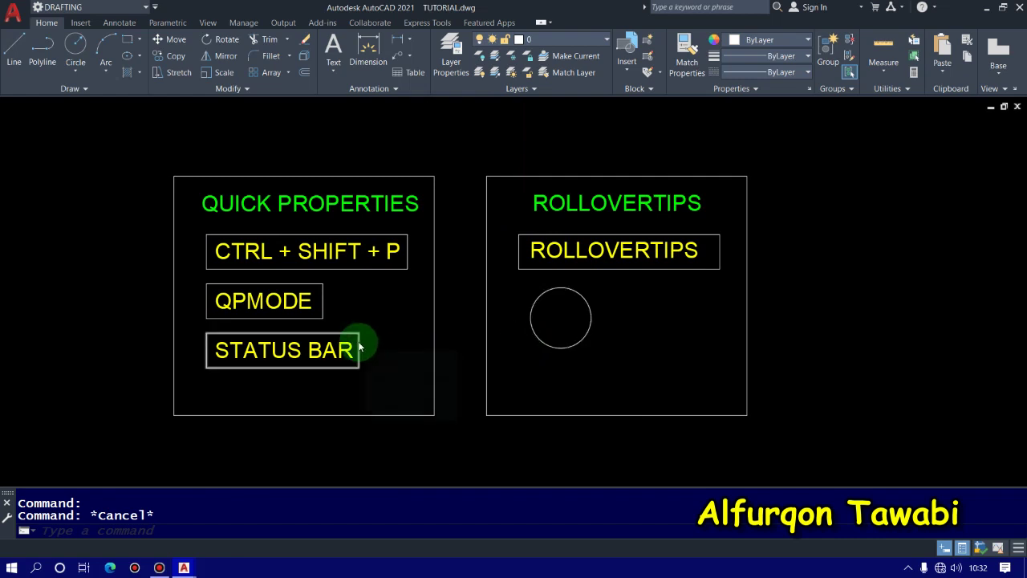
{"action": "mouse_move", "coordinate": [359, 347]}
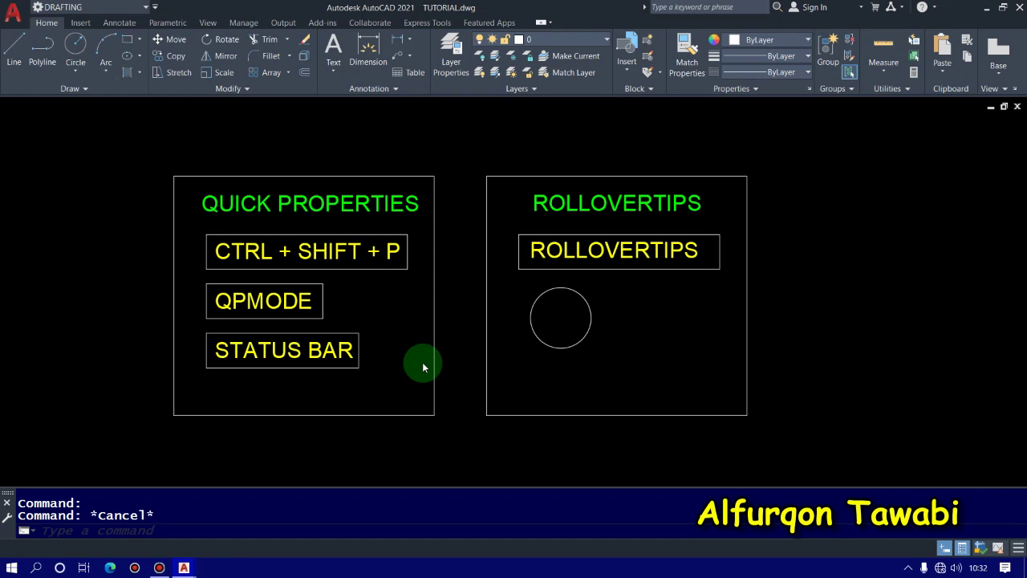
{"action": "scroll", "coordinate": [479, 347], "scroll_direction": "down", "scroll_amount": 4}
{"action": "scroll", "coordinate": [438, 351], "scroll_direction": "up", "scroll_amount": 4}
{"action": "scroll", "coordinate": [504, 349], "scroll_direction": "up", "scroll_amount": 2}
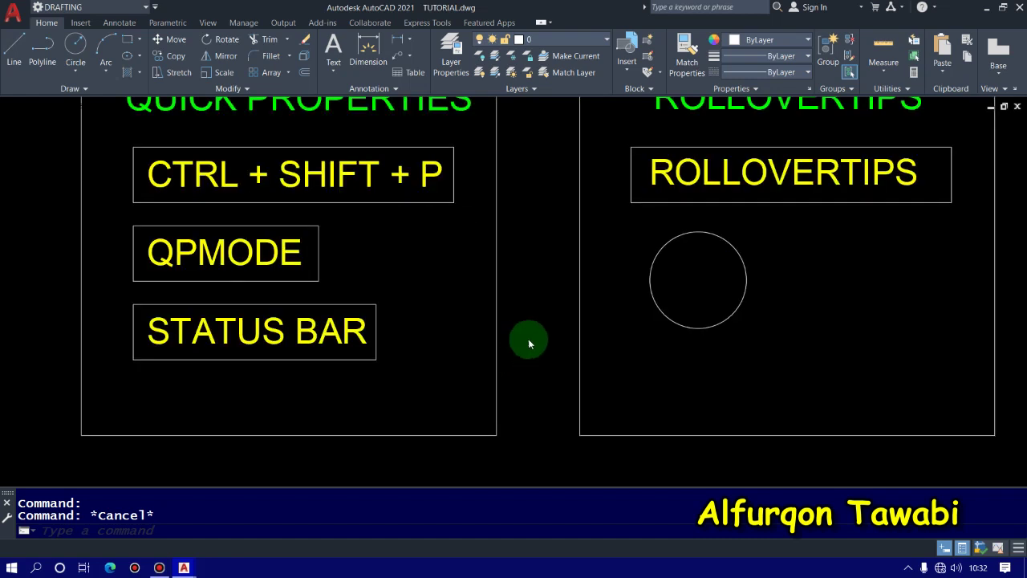
{"action": "middle_click_drag", "start_coordinate": [529, 339], "coordinate": [496, 381]}
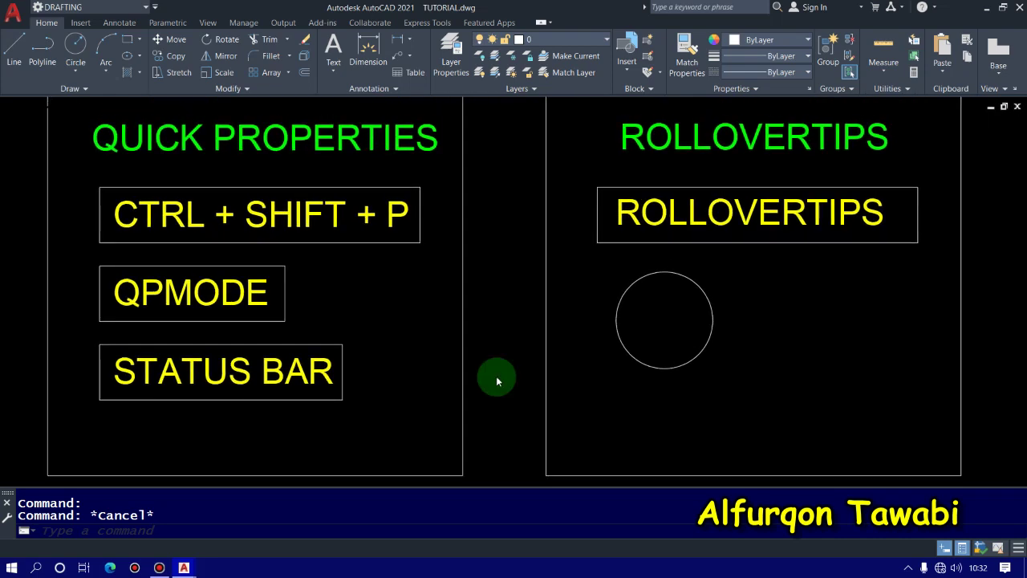
{"action": "scroll", "coordinate": [497, 322], "scroll_direction": "down", "scroll_amount": 2}
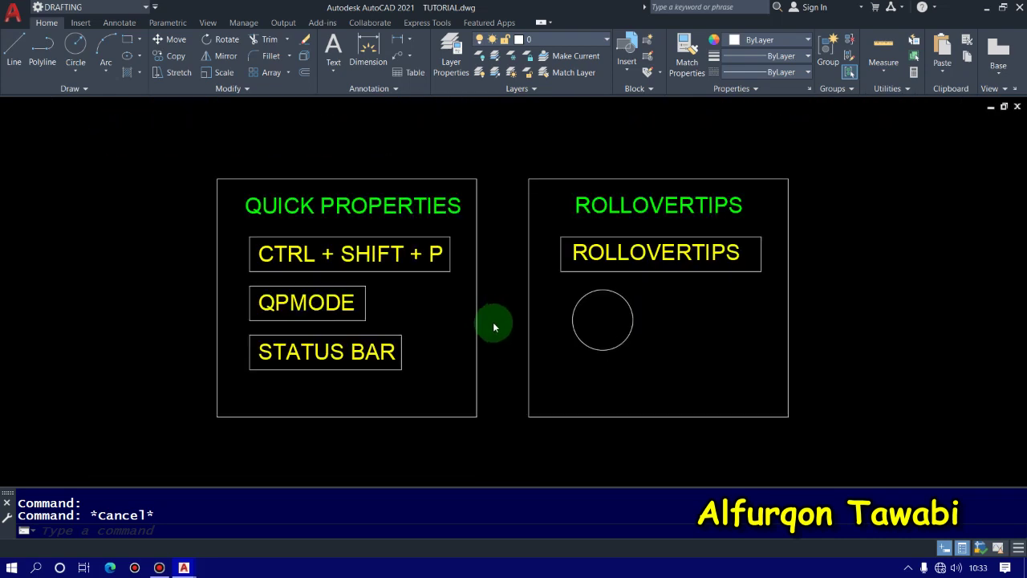